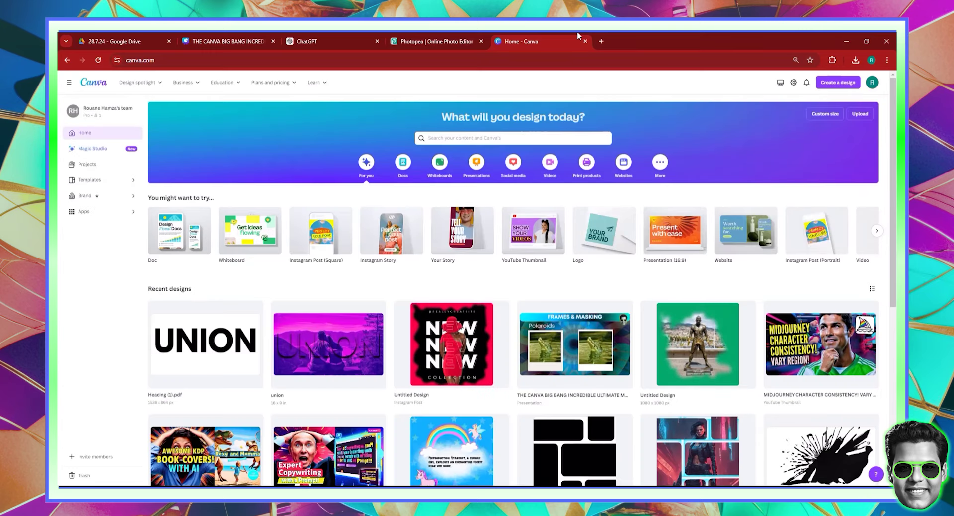
Start a new blank design at the recent 16 × 9 in custom size
left_click(838, 82)
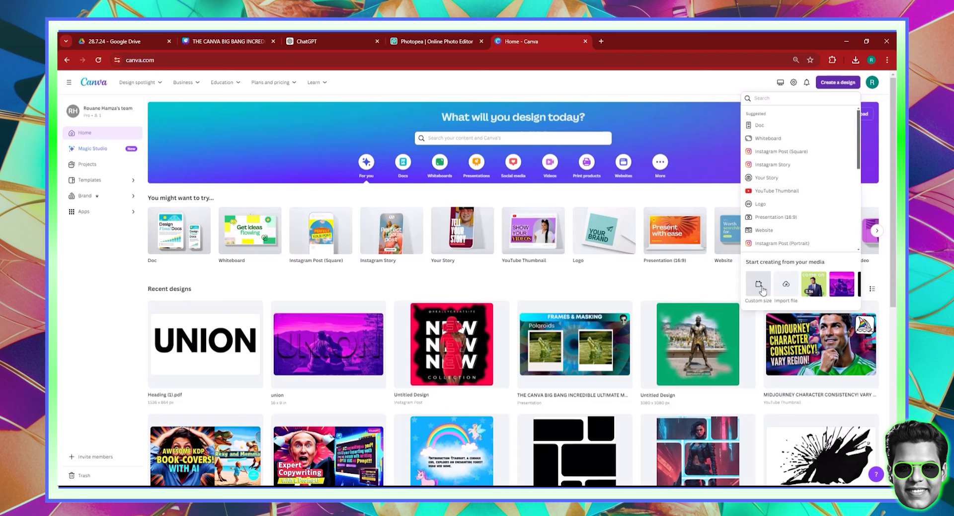
left_click(761, 110)
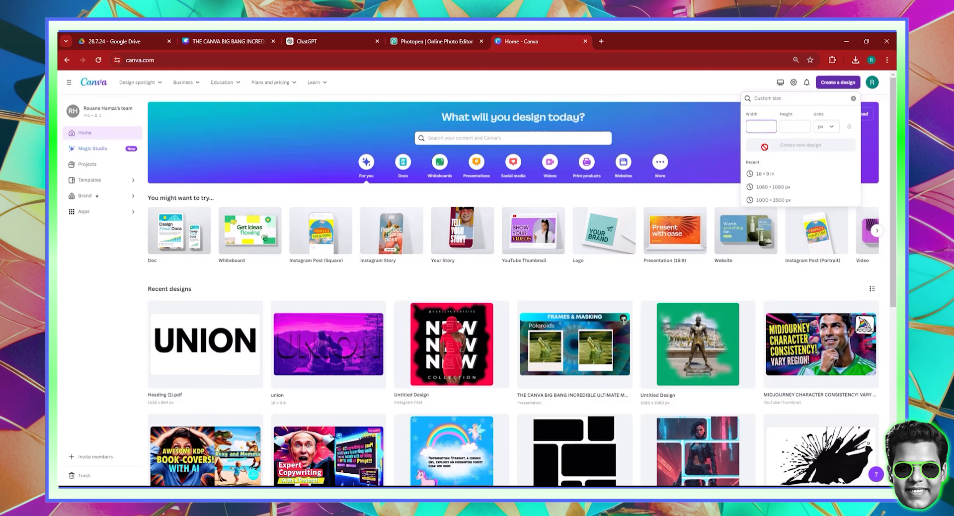
left_click(765, 174)
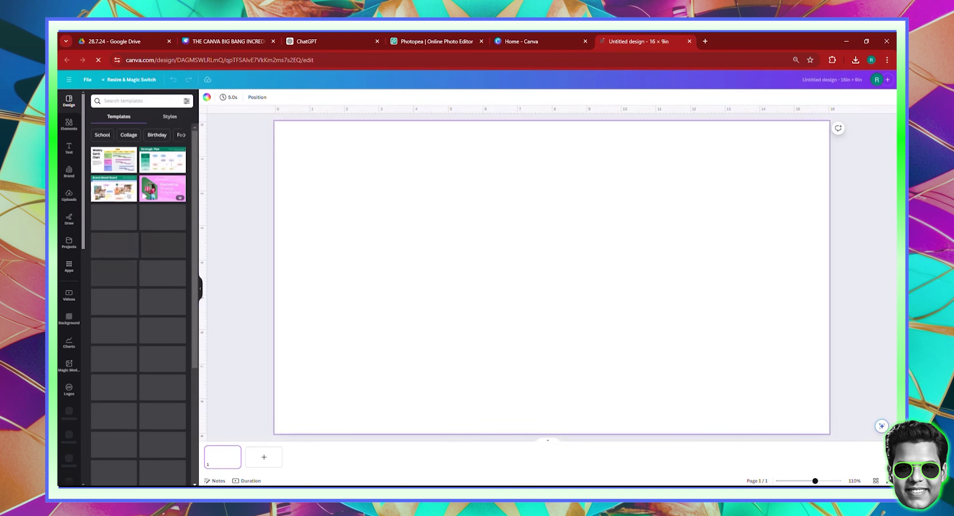
Add a heading text box reading DESERT
left_click(69, 151)
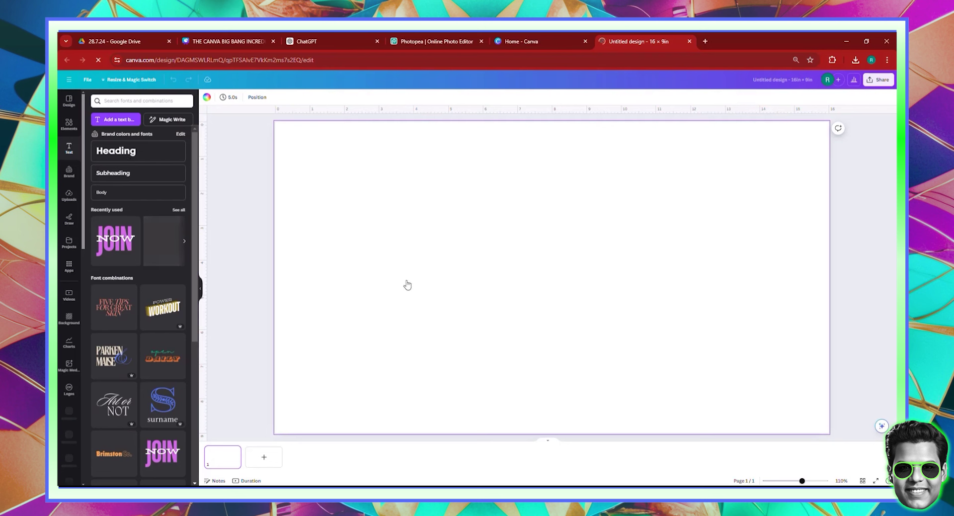
left_click(116, 150)
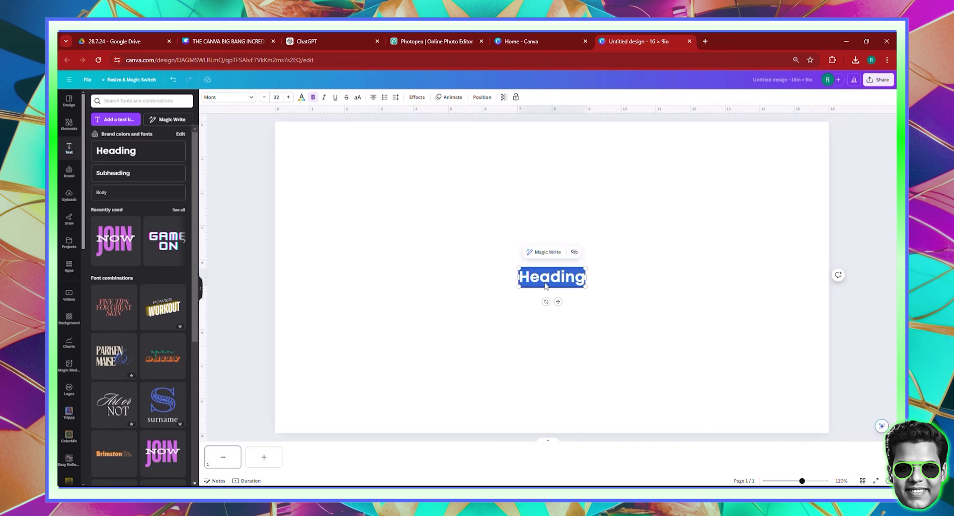
type("DESERT")
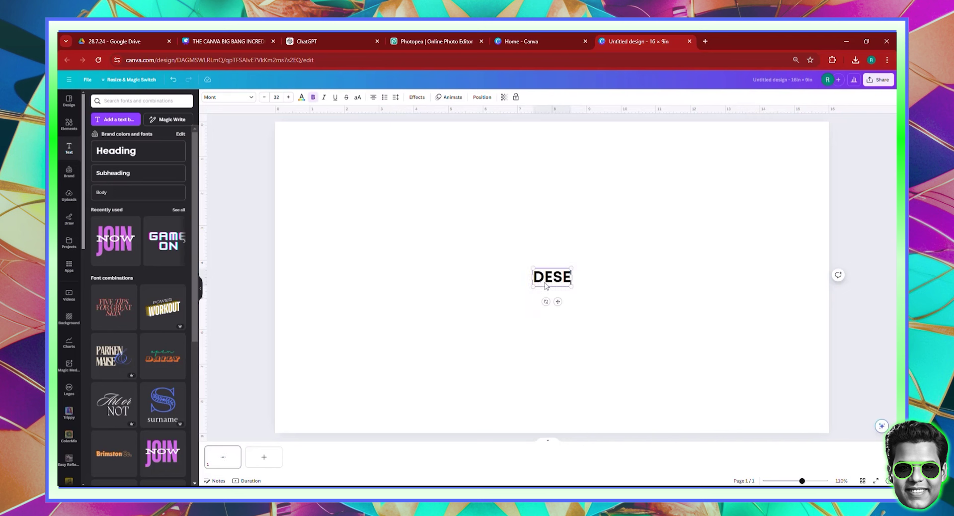
left_click(642, 251)
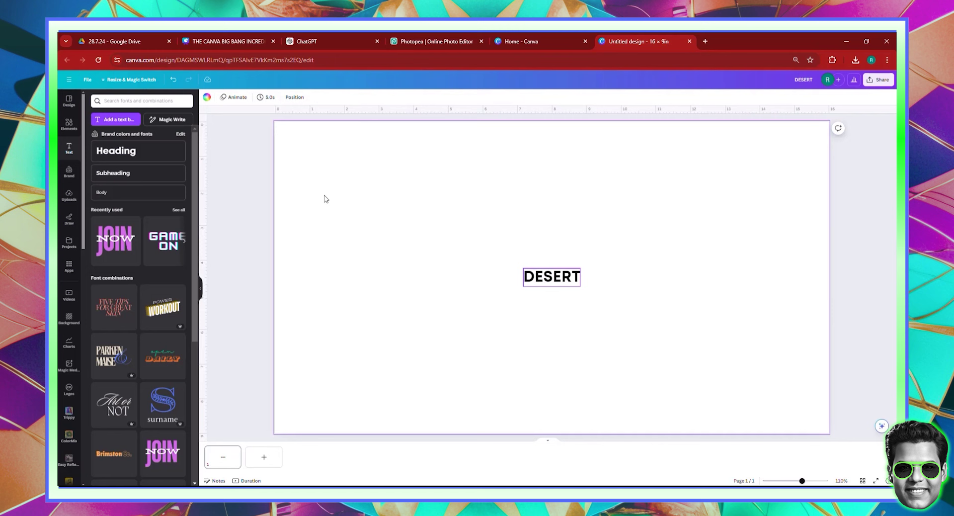
key("Tab")
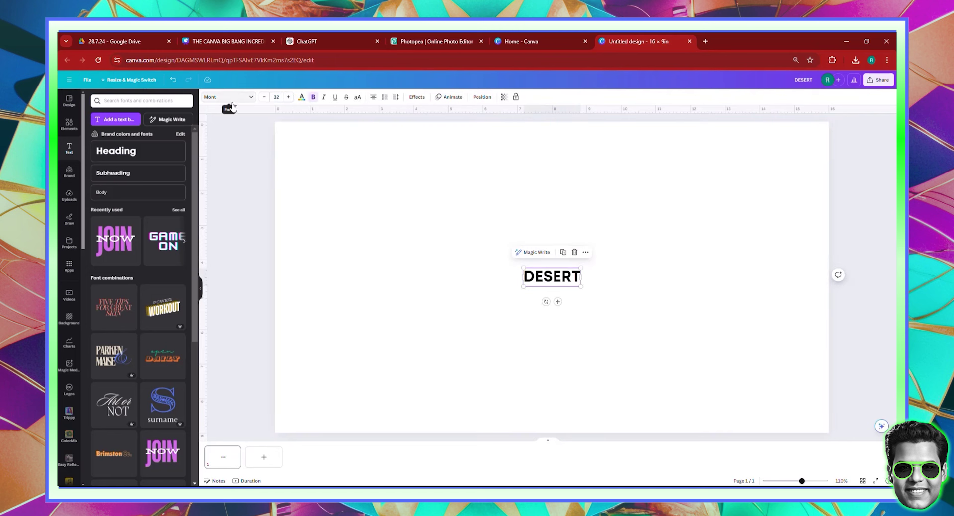
Set DESERT in League Spartan, enlarge it to size 290 and centre it on the page
left_click(226, 97)
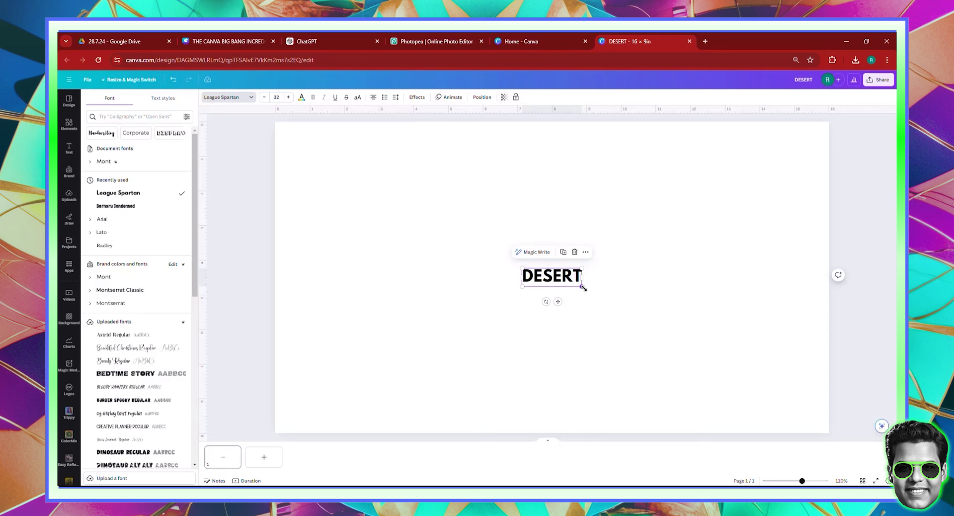
left_click_drag(581, 286, 808, 355)
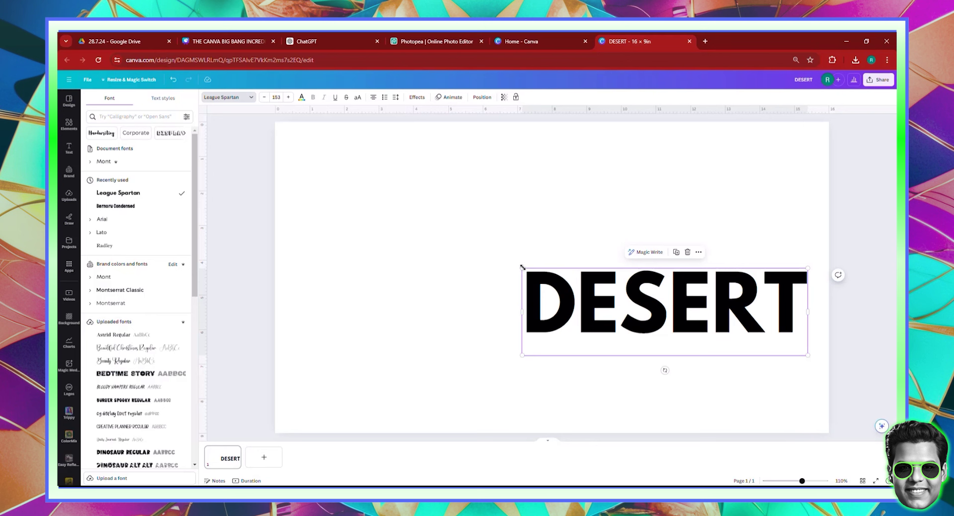
left_click_drag(522, 268, 267, 190)
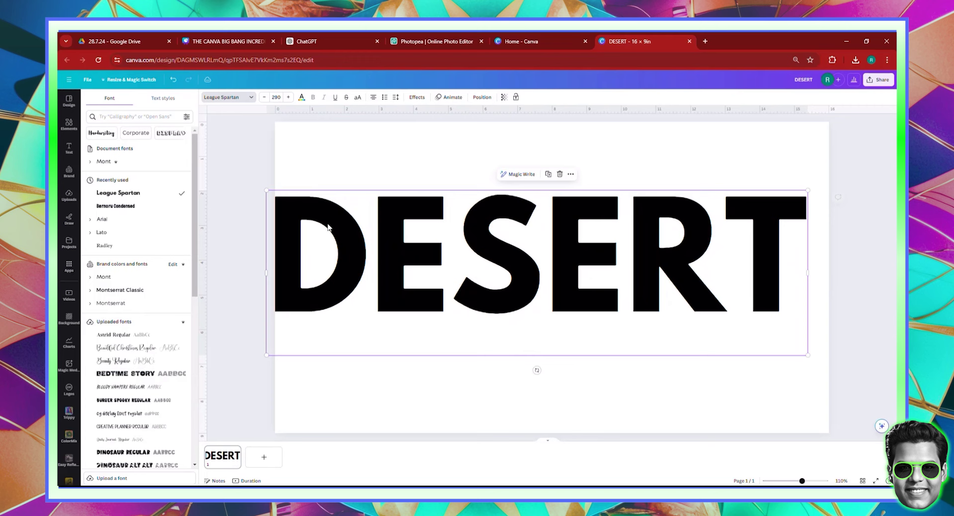
left_click_drag(362, 231, 378, 255)
left_click(378, 255)
key("ctrl+a")
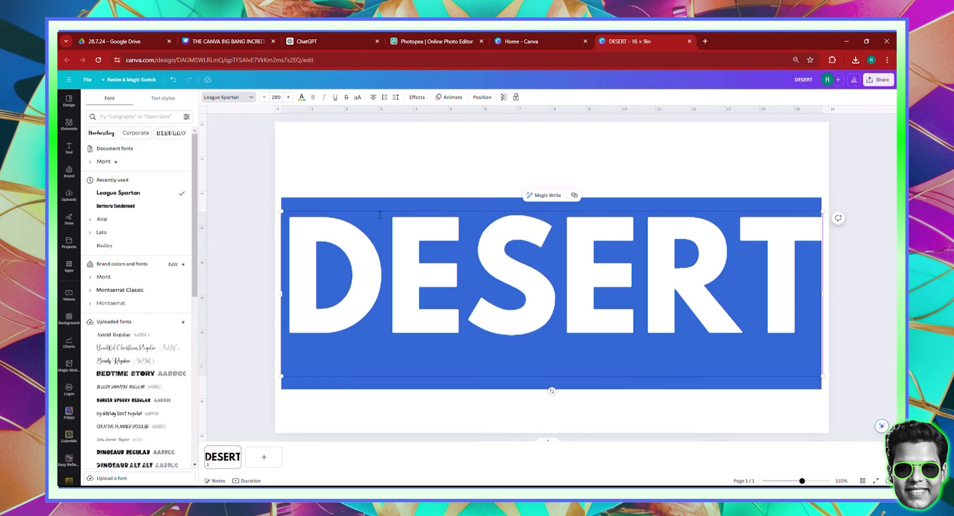
Download the design as DESERT.png with a transparent background
left_click(383, 166)
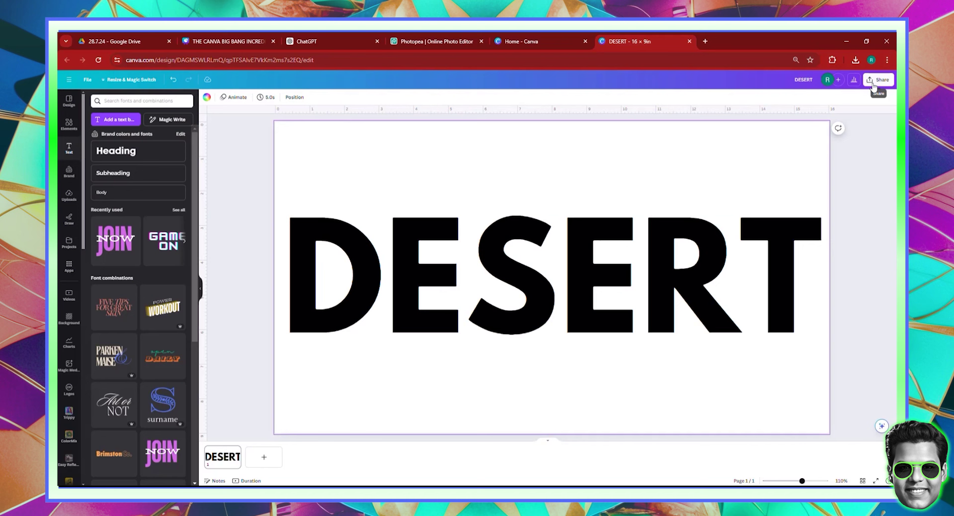
left_click(878, 79)
left_click(794, 255)
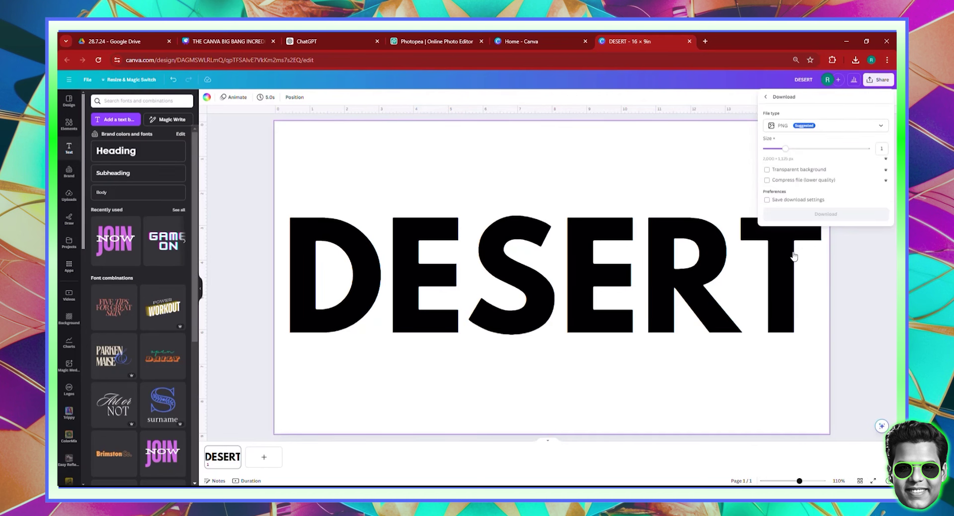
left_click(804, 171)
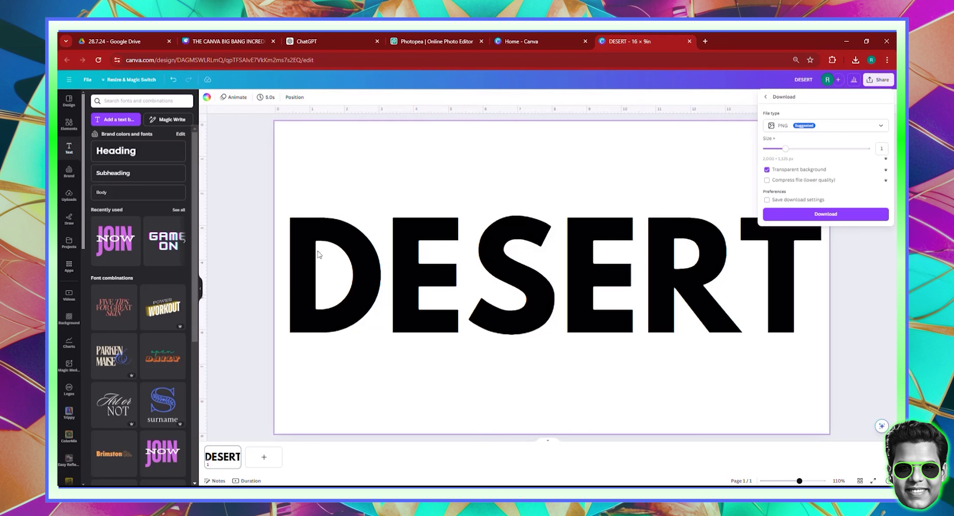
left_click(814, 221)
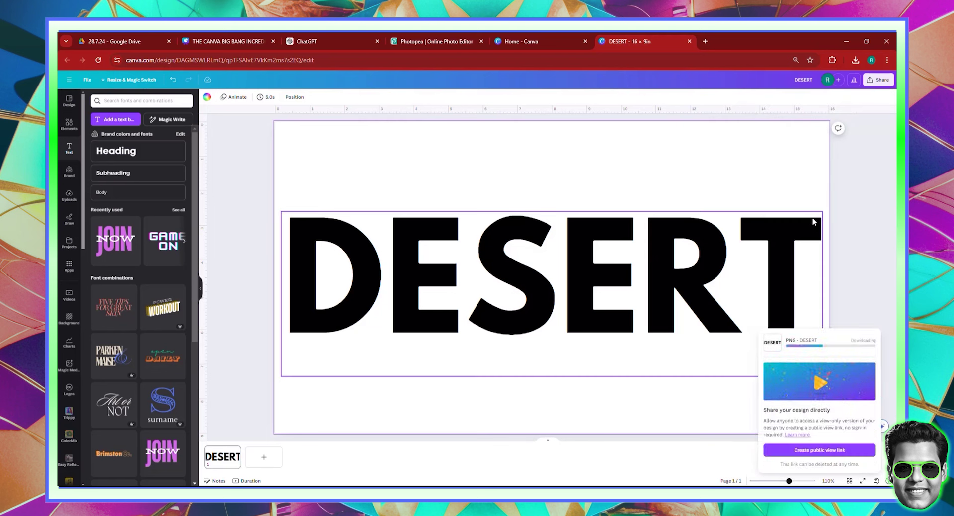
Dismiss the share prompt and delete the DESERT text, leaving a blank page
left_click(582, 184)
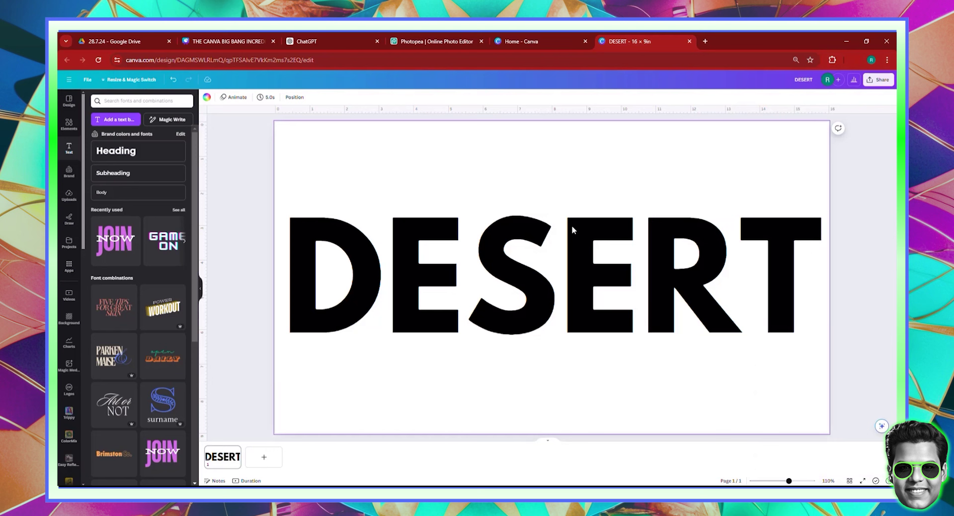
left_click(571, 226)
key("Delete")
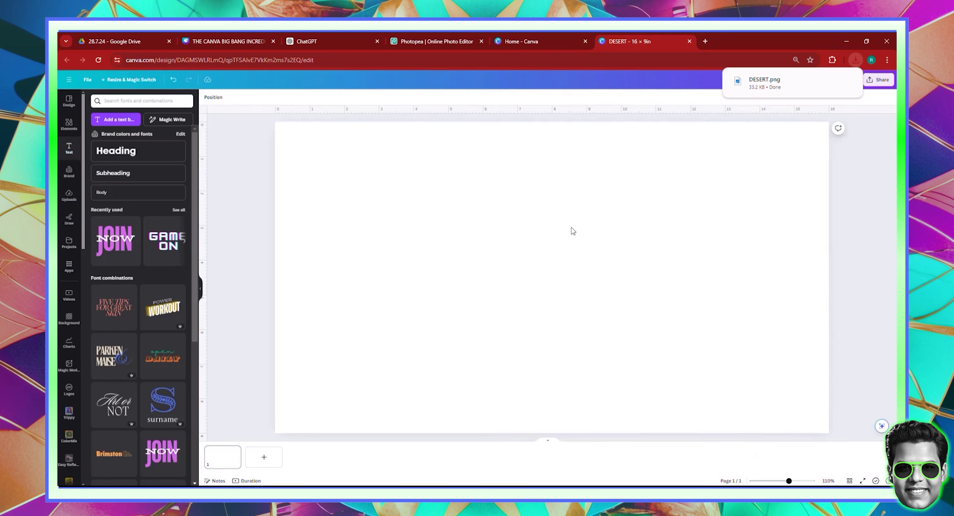
Open the downloaded DESERT image in Photopea
left_click(439, 40)
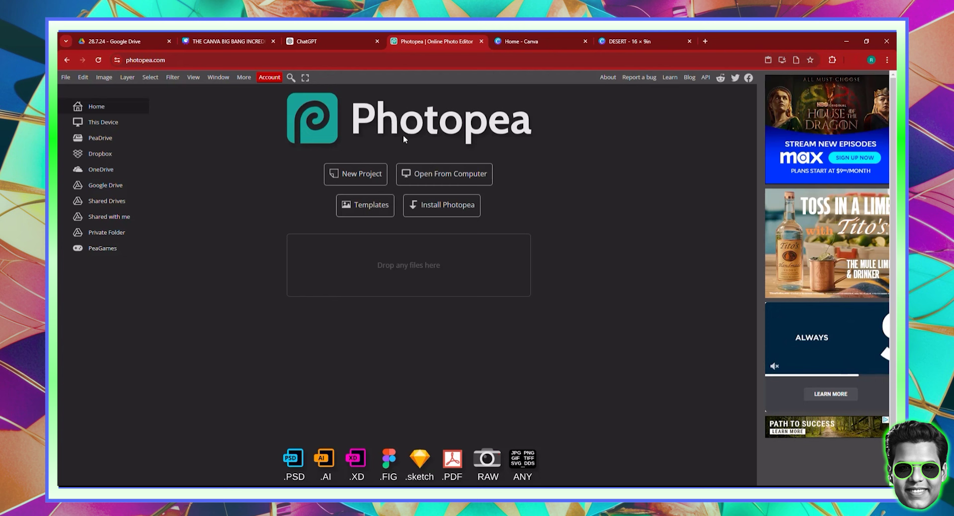
left_click(449, 184)
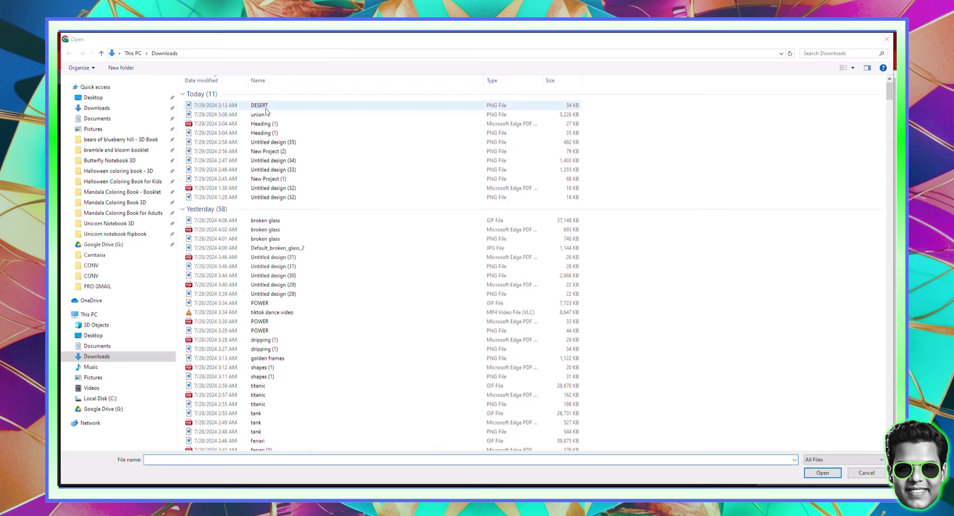
double_click(264, 106)
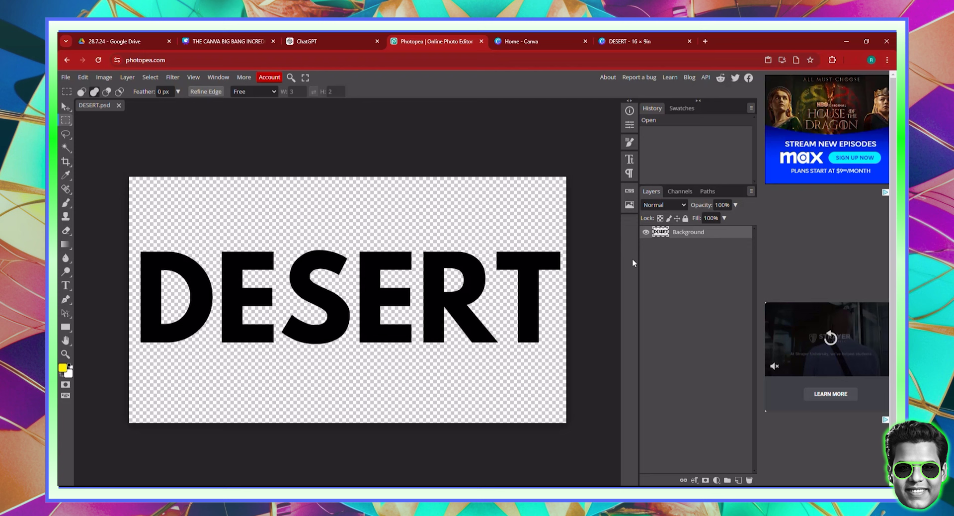
Turn the DESERT letter selection into a work path and use it as a vector mask
left_click(661, 231, "ctrl")
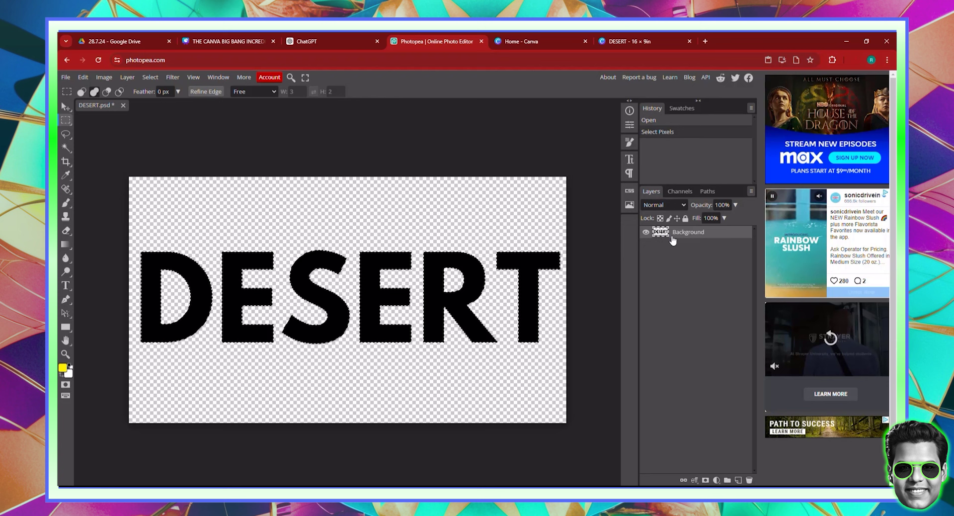
left_click(706, 192)
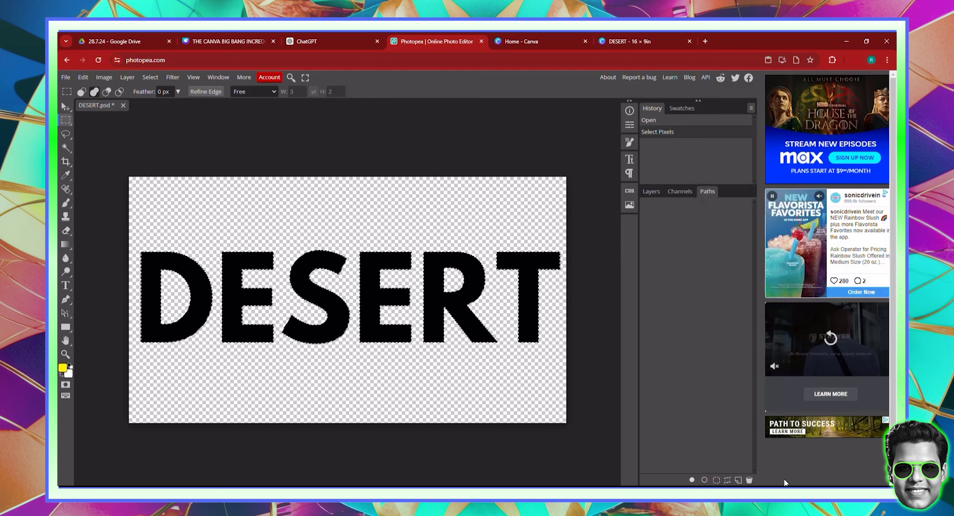
left_click(728, 480)
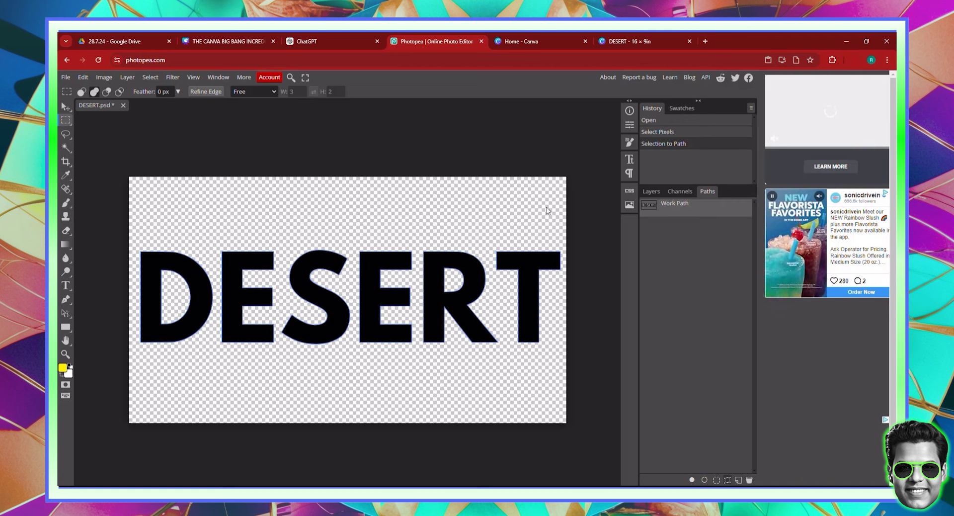
left_click(126, 78)
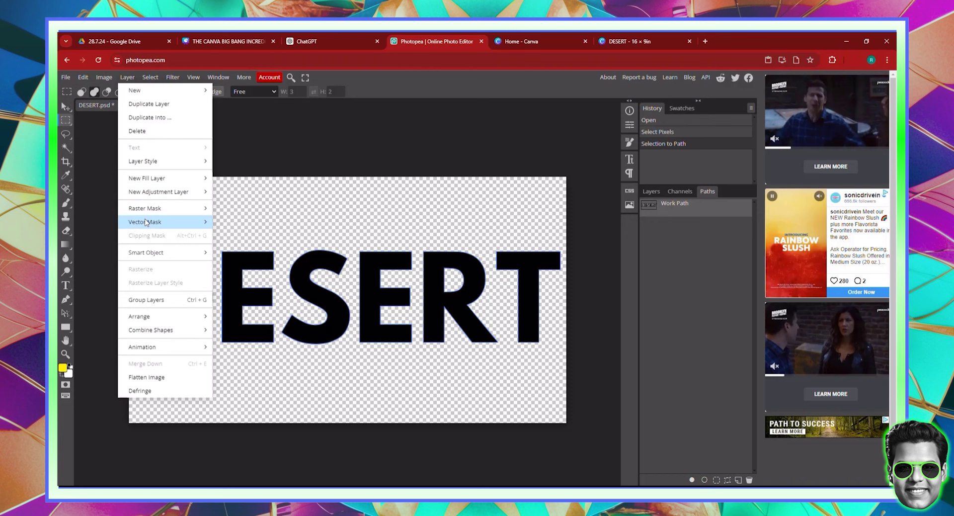
mouse_move(199, 222)
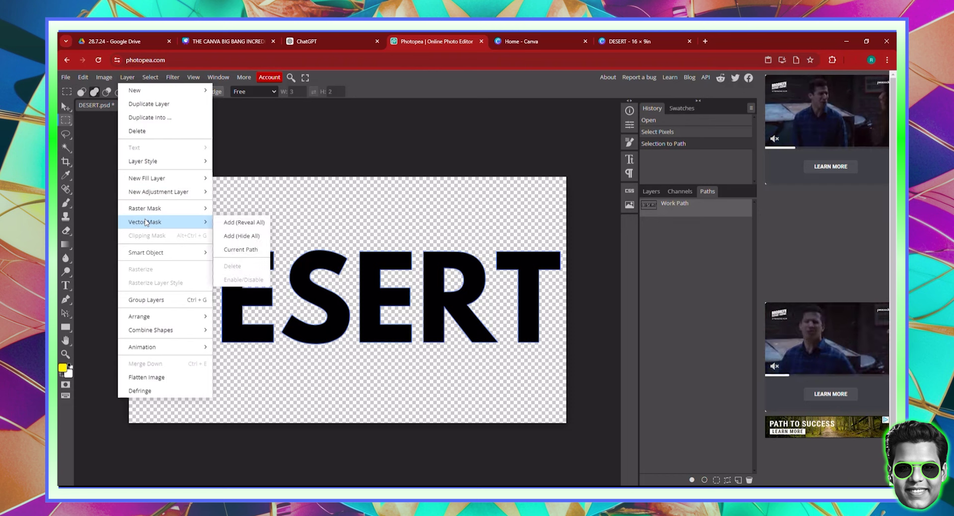
left_click(244, 249)
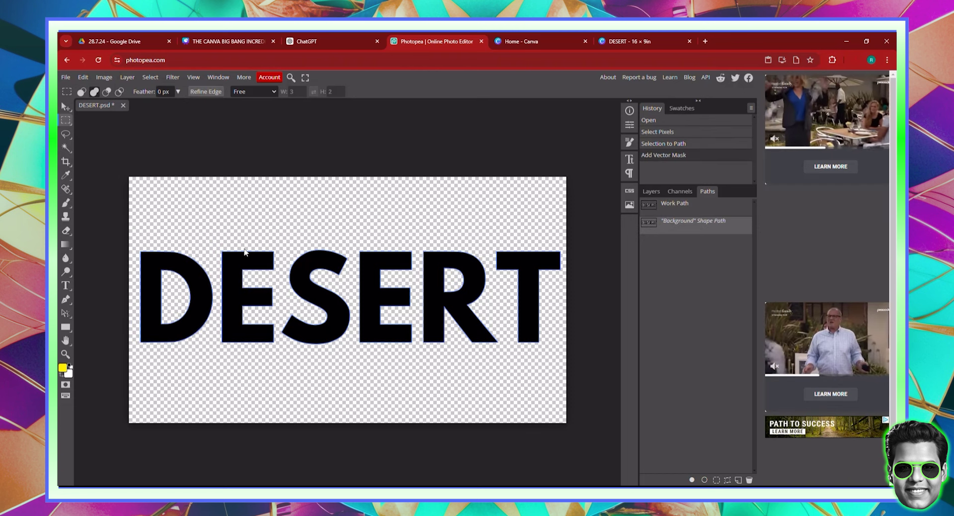
Export the masked DESERT lettering as a PDF
left_click(66, 78)
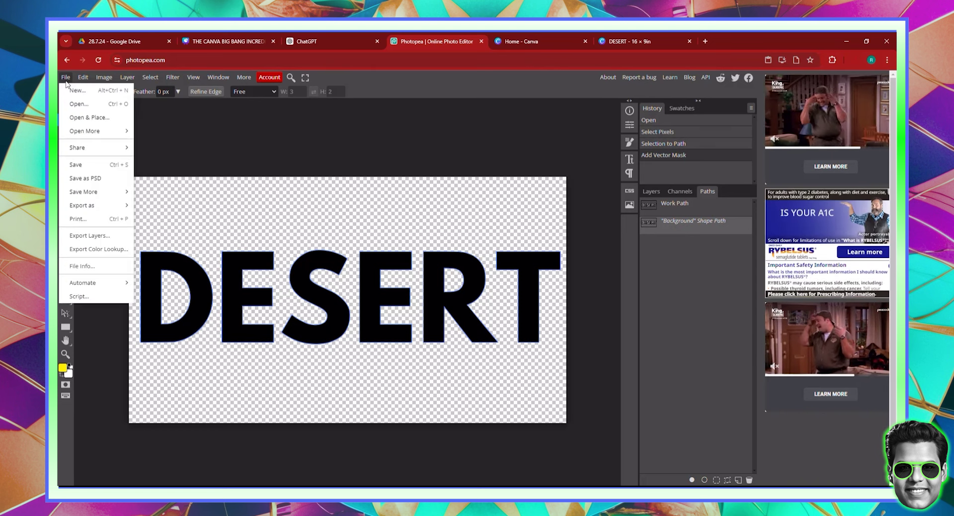
mouse_move(100, 206)
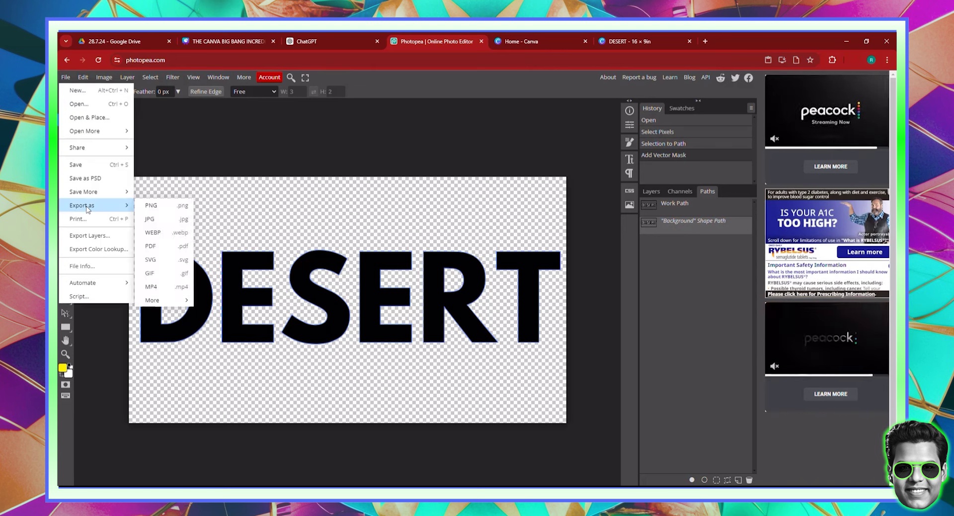
left_click(159, 246)
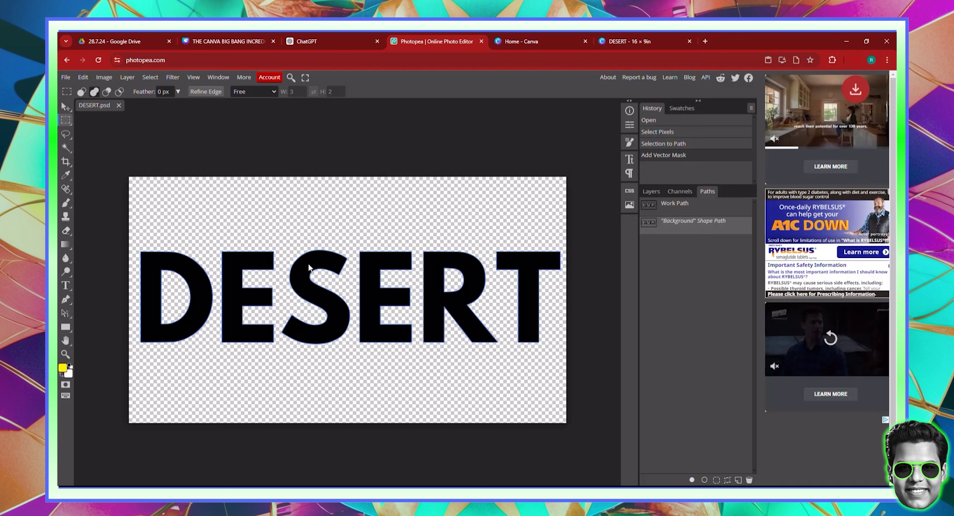
Upload DESERT.pdf from the browser downloads into Canva and place it on the page
left_click(643, 39)
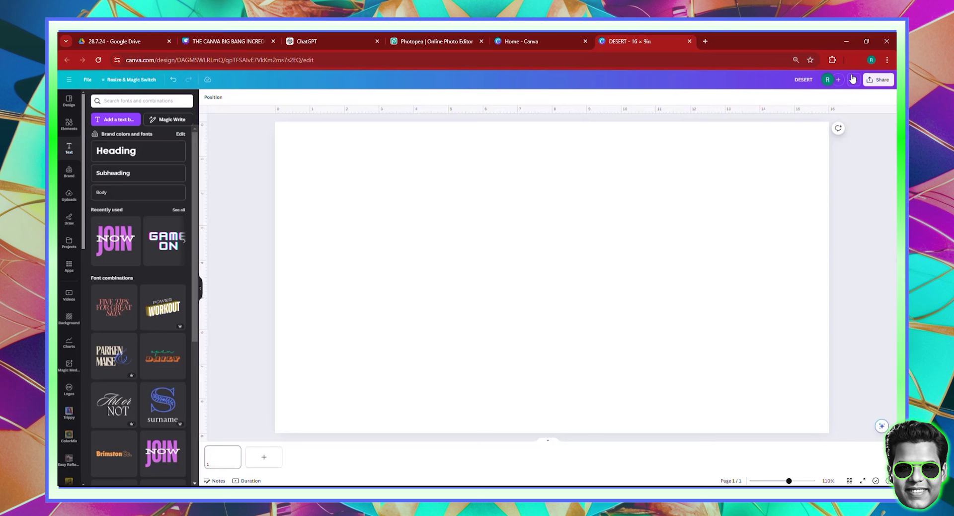
left_click(855, 60)
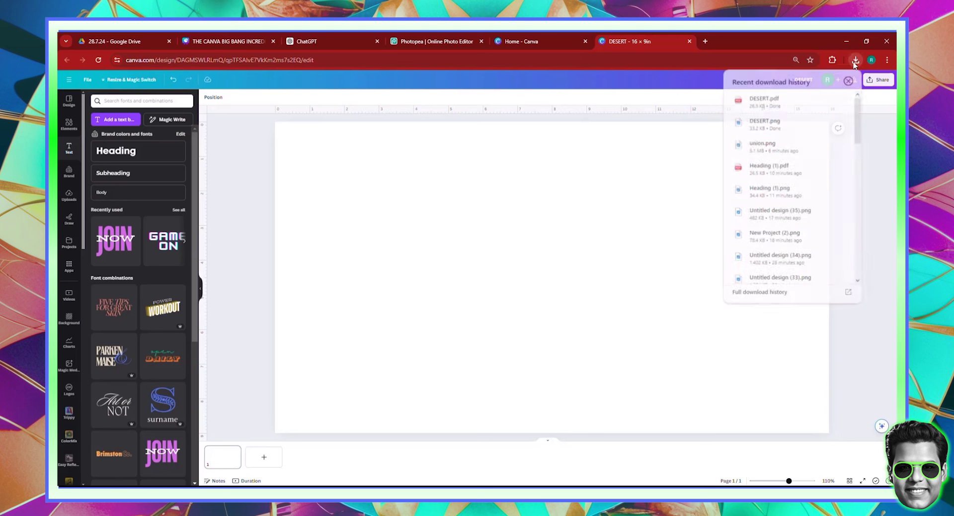
left_click_drag(766, 99, 155, 253)
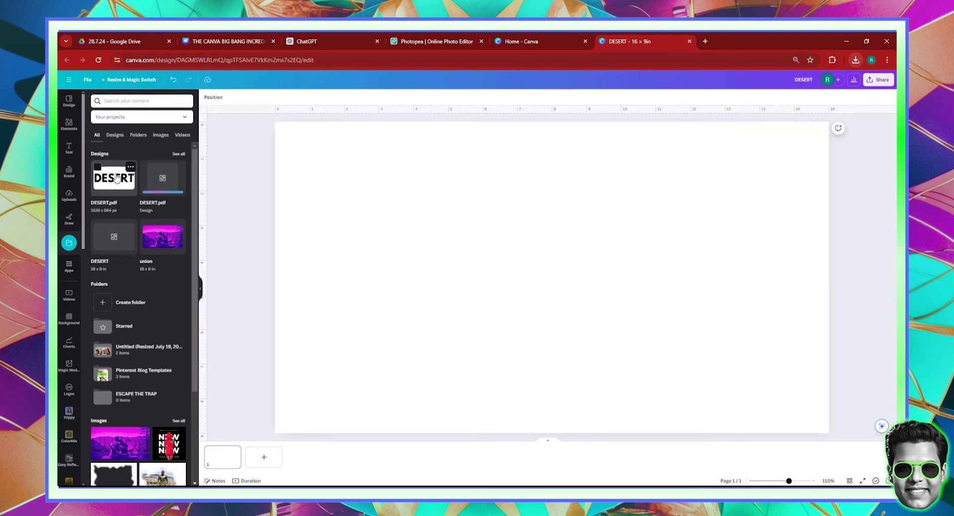
left_click(116, 178)
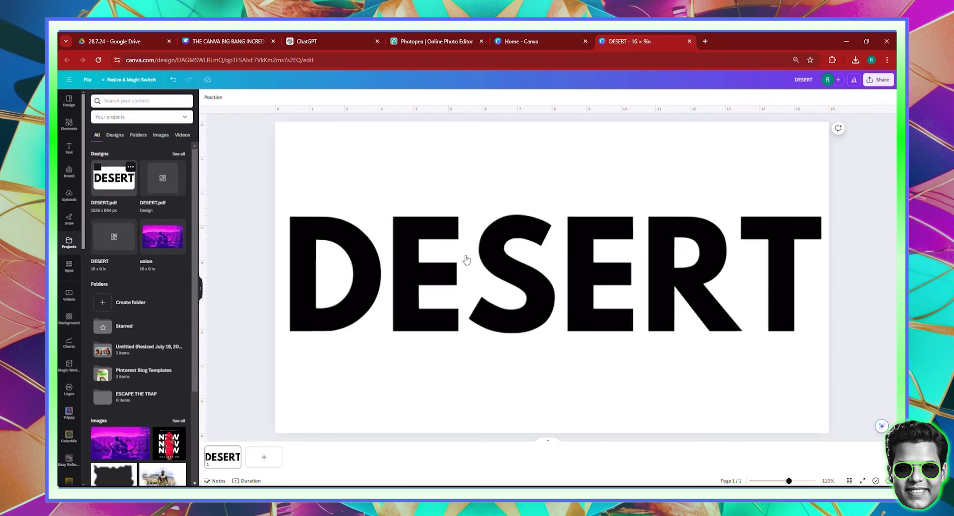
Detach the image from the DESERT lettering, resize the letters, and move the black copy down
right_click(435, 271)
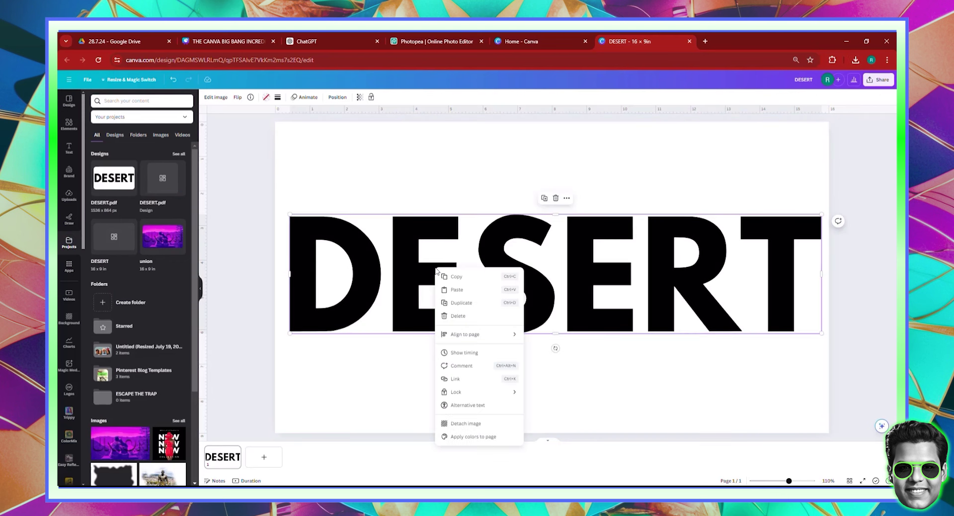
left_click(465, 423)
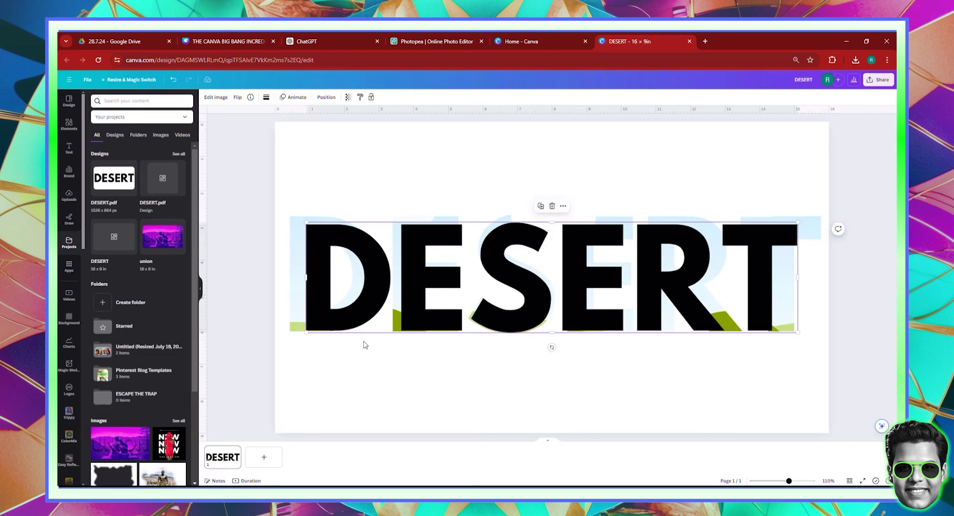
left_click_drag(370, 303, 354, 293)
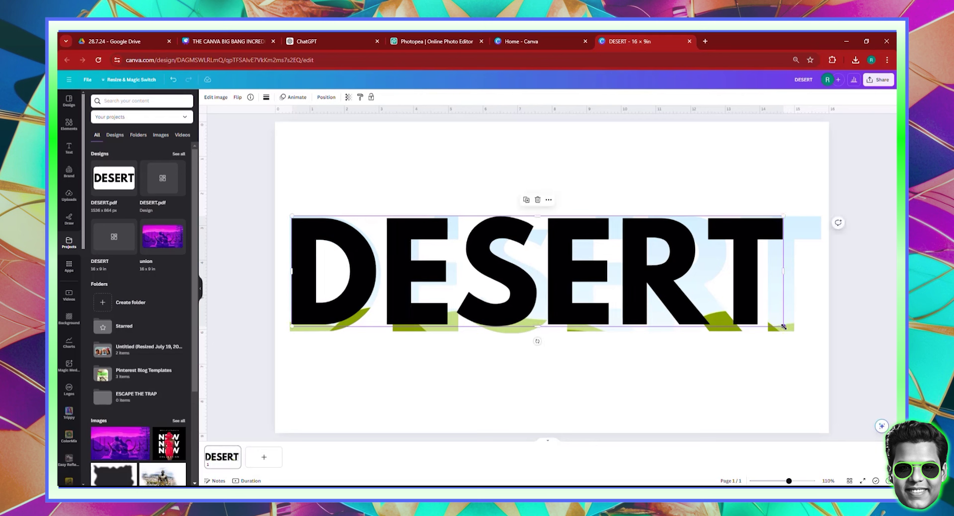
left_click_drag(784, 326, 828, 341)
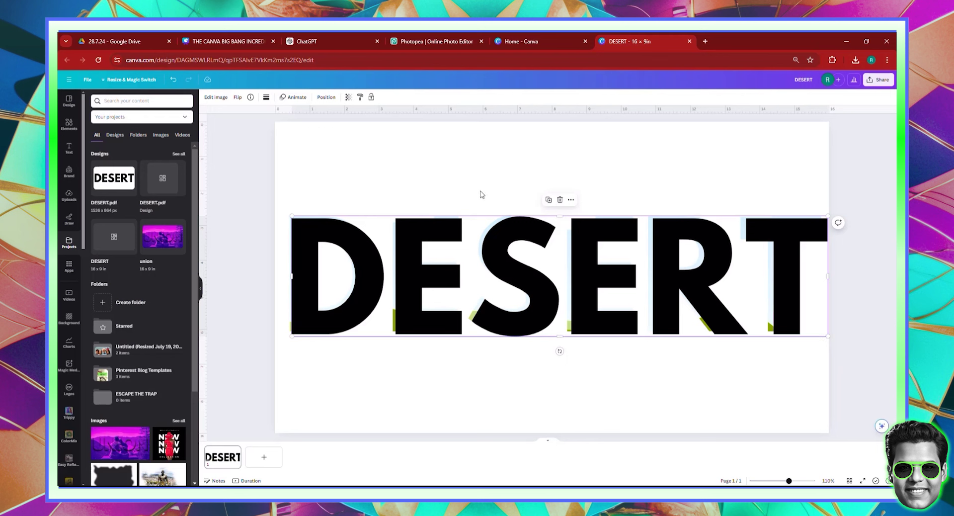
left_click_drag(416, 313, 423, 362)
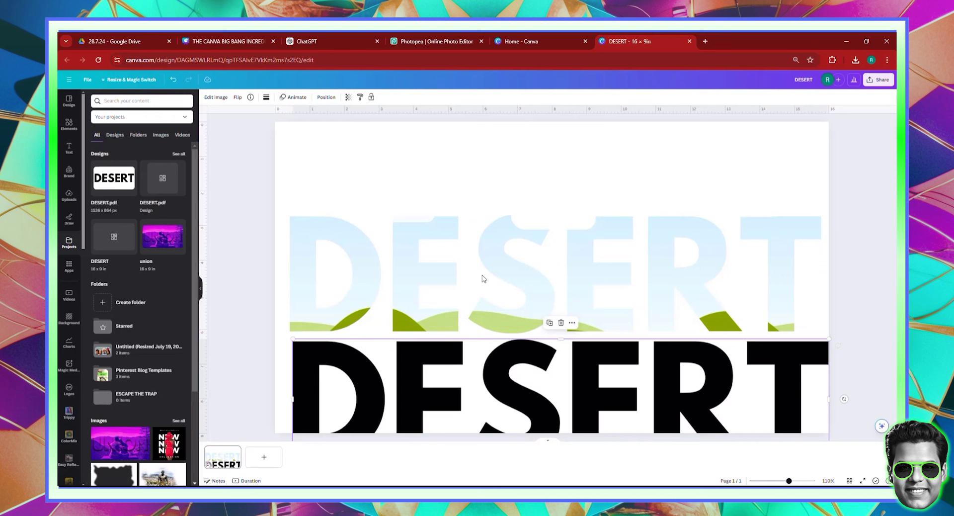
Move the image-filled DESERT higher up the page and select the black lettering
left_click(519, 299)
left_click_drag(526, 297, 520, 258)
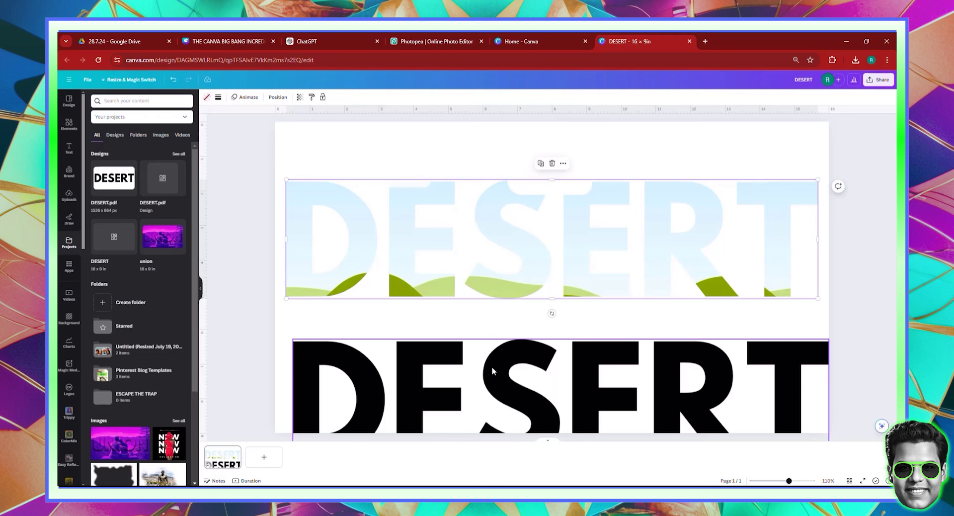
left_click(438, 359)
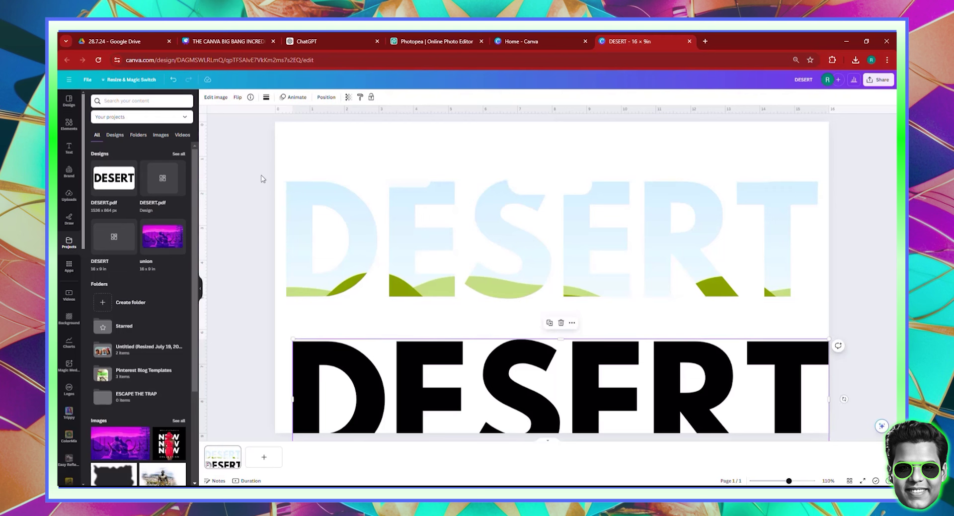
Give the black DESERT a whole-image blur of 47 and align it over the image-filled letters
left_click(216, 97)
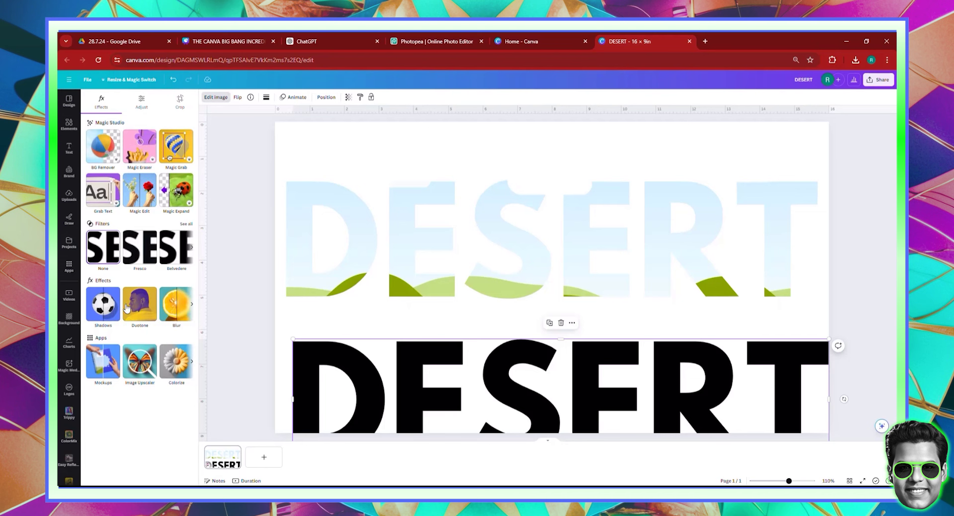
left_click(176, 303)
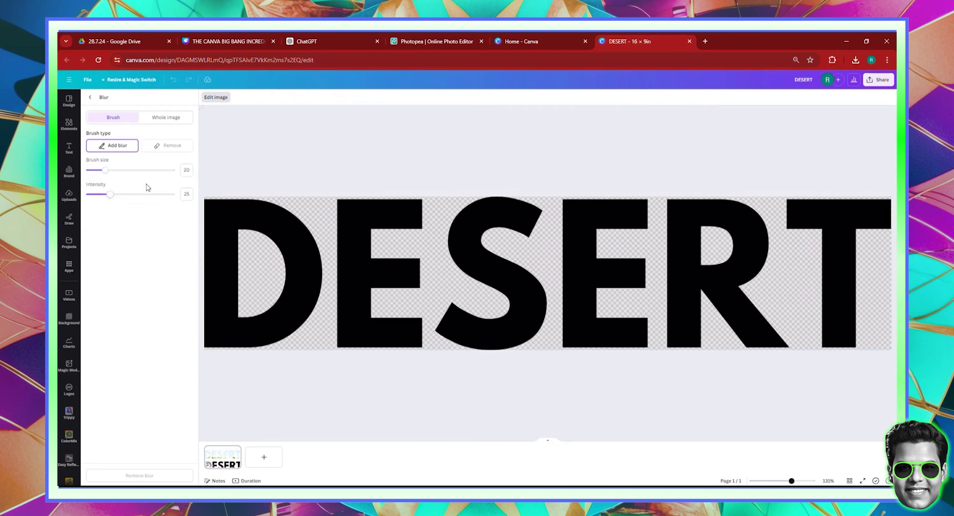
left_click(155, 125)
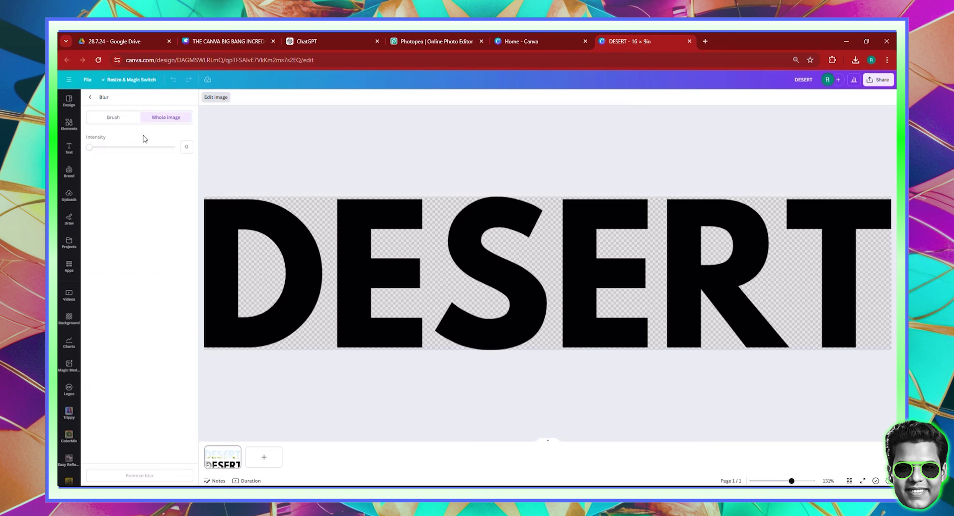
left_click(124, 149)
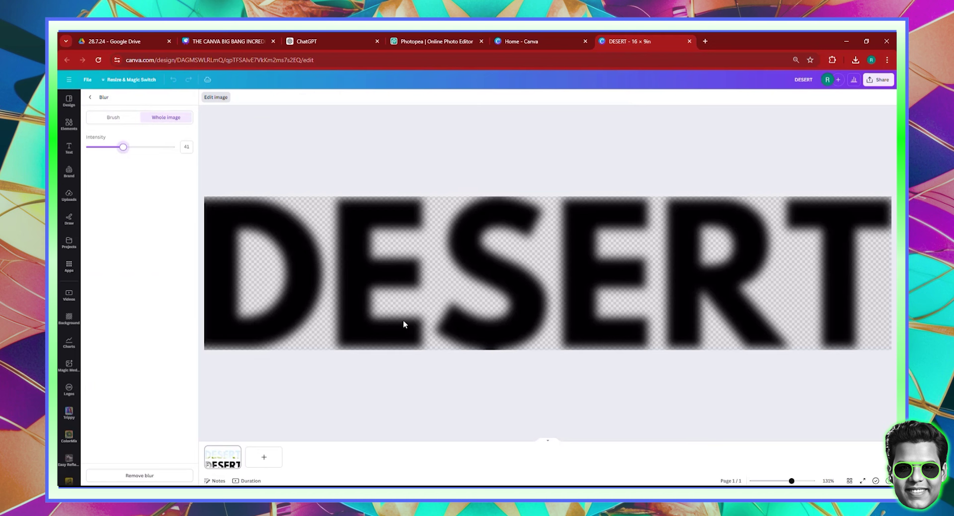
left_click_drag(113, 149, 122, 149)
left_click(91, 100)
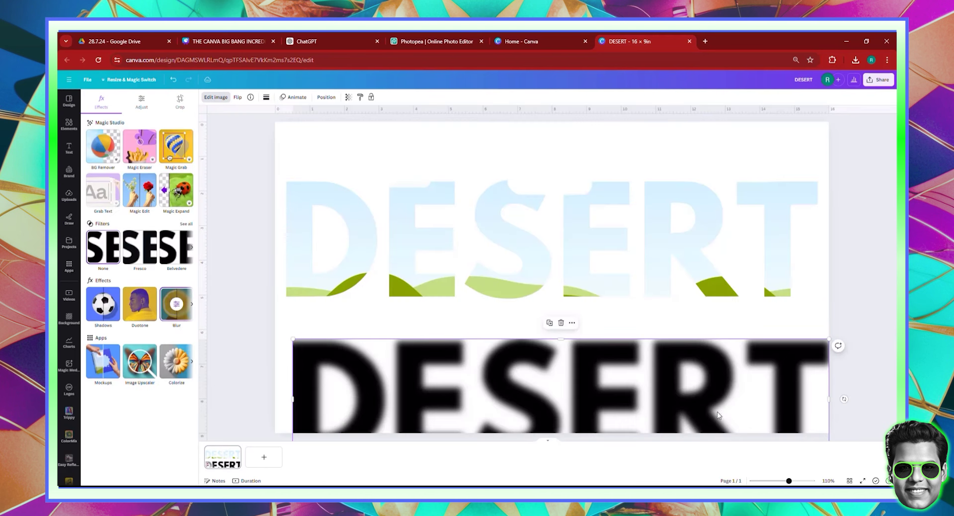
left_click_drag(786, 376, 779, 217)
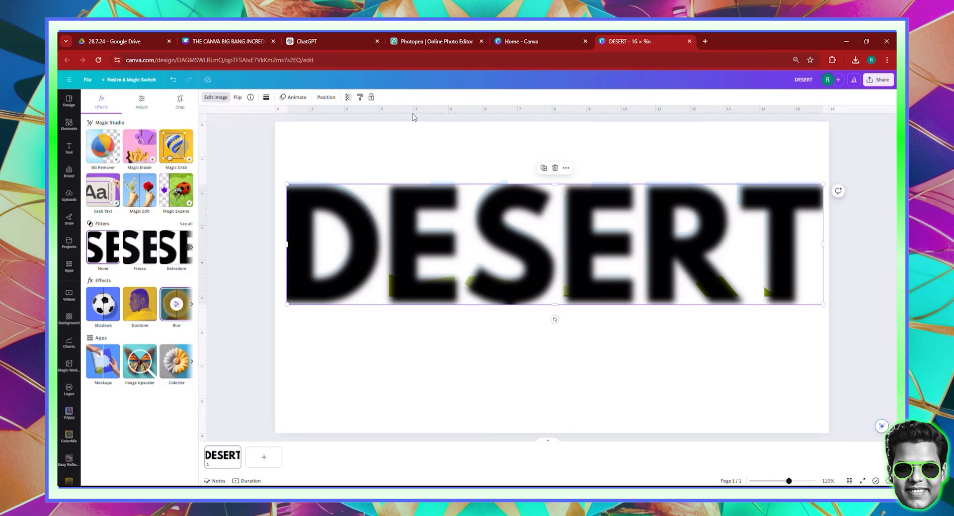
Send the blurred DESERT to the back and offset it slightly as a drop shadow
left_click(327, 97)
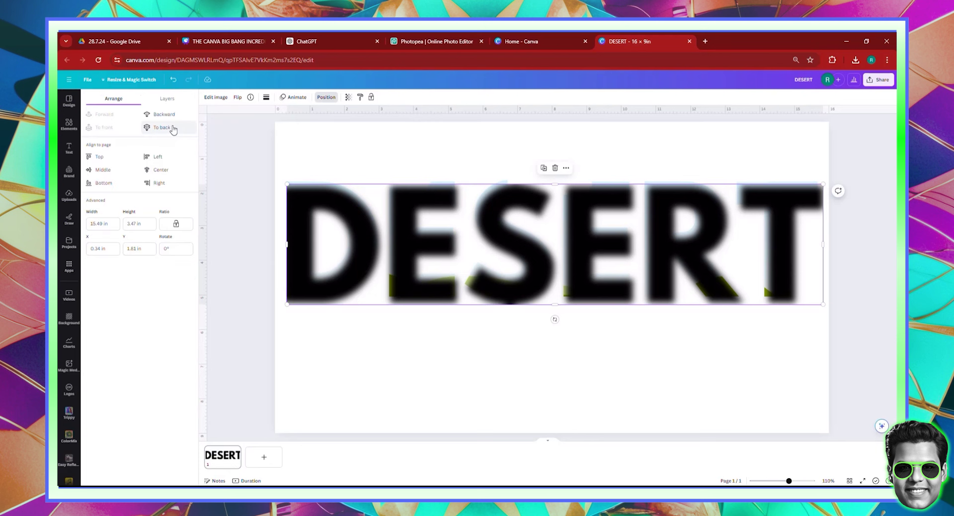
left_click(162, 127)
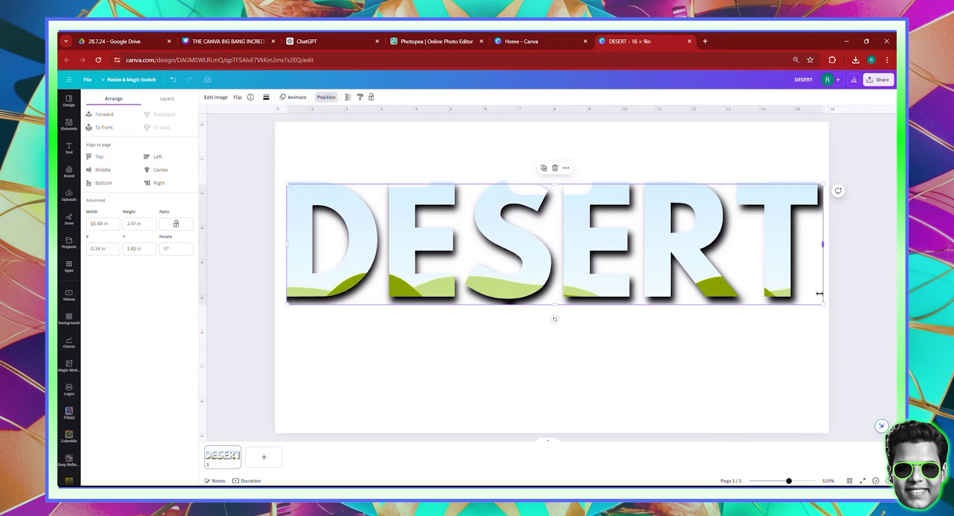
left_click_drag(820, 302, 823, 299)
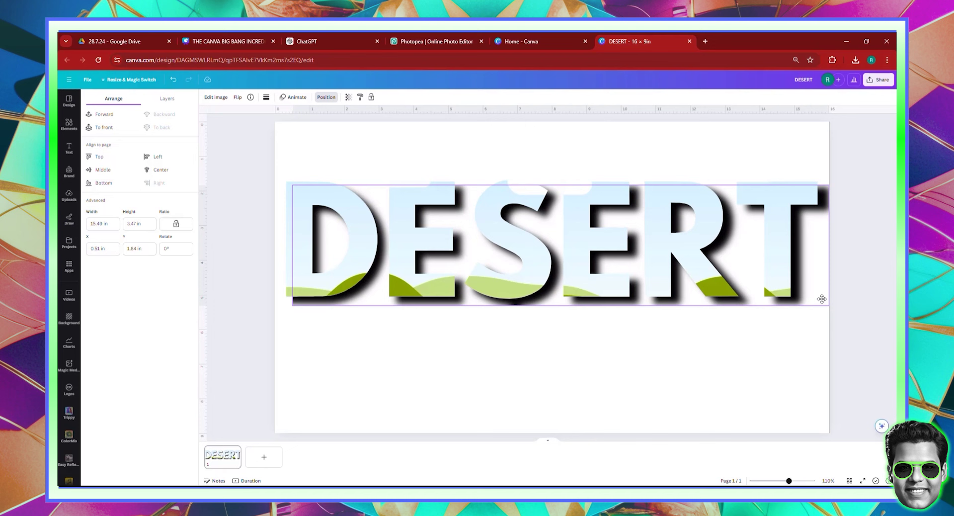
key("Left")
key("Left")
key("Left")
key("Left")
key("Left")
key("Left")
key("Left")
key("Left")
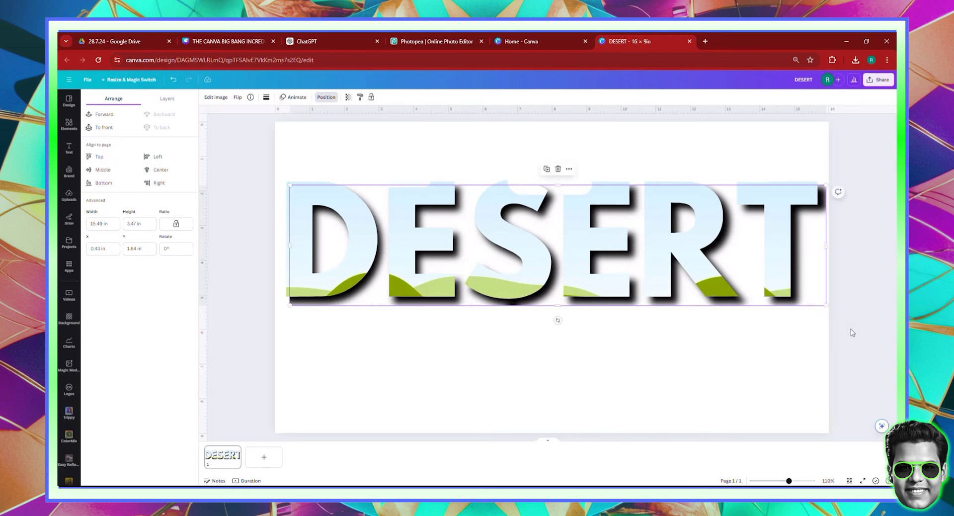
key("Escape")
key("Escape")
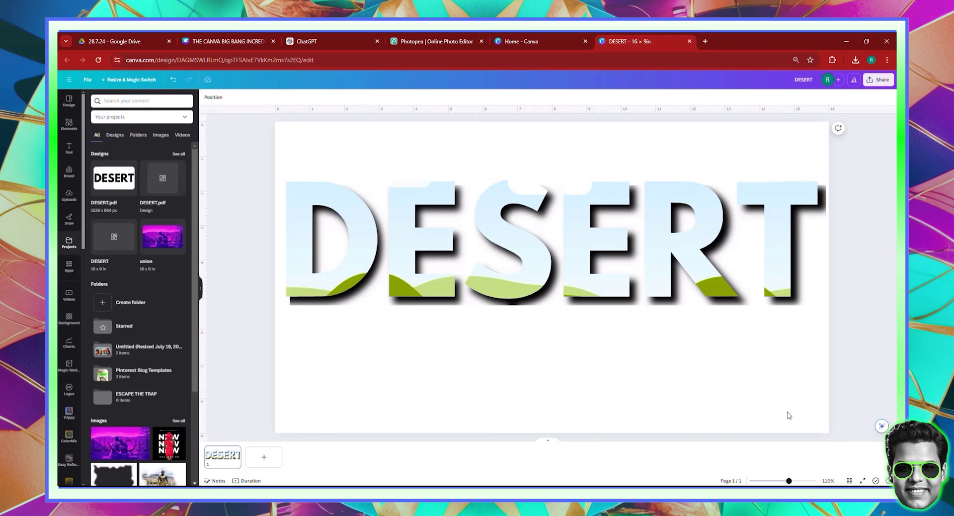
Search the elements library for DESERT and filter to video results
left_click(69, 124)
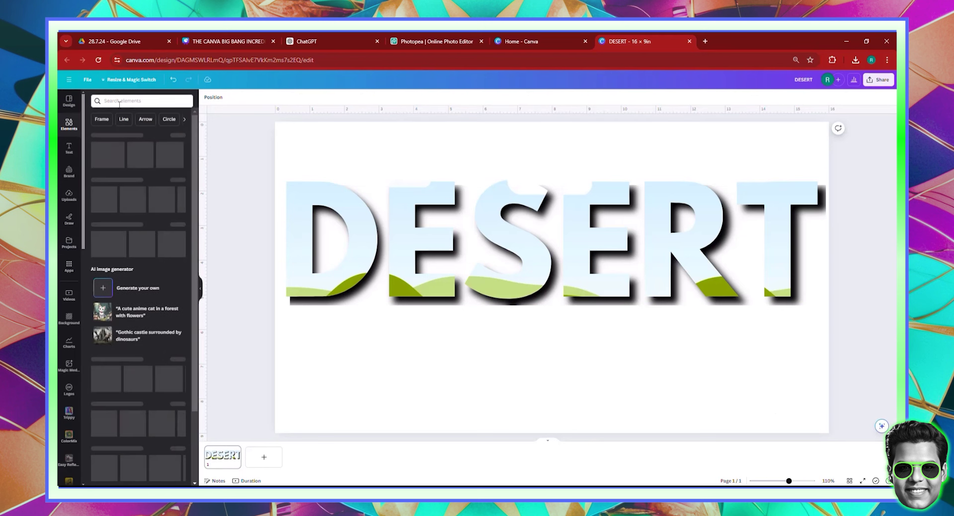
left_click(120, 103)
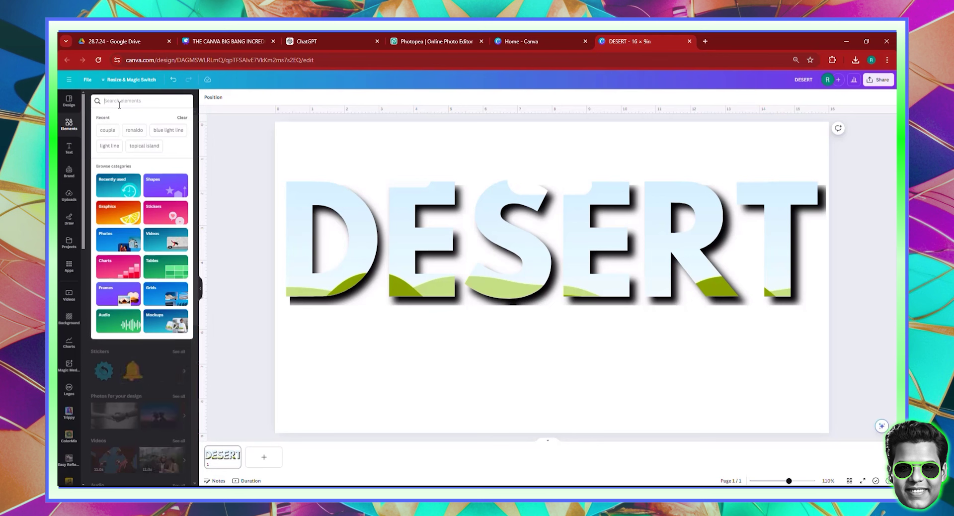
type("DESERT")
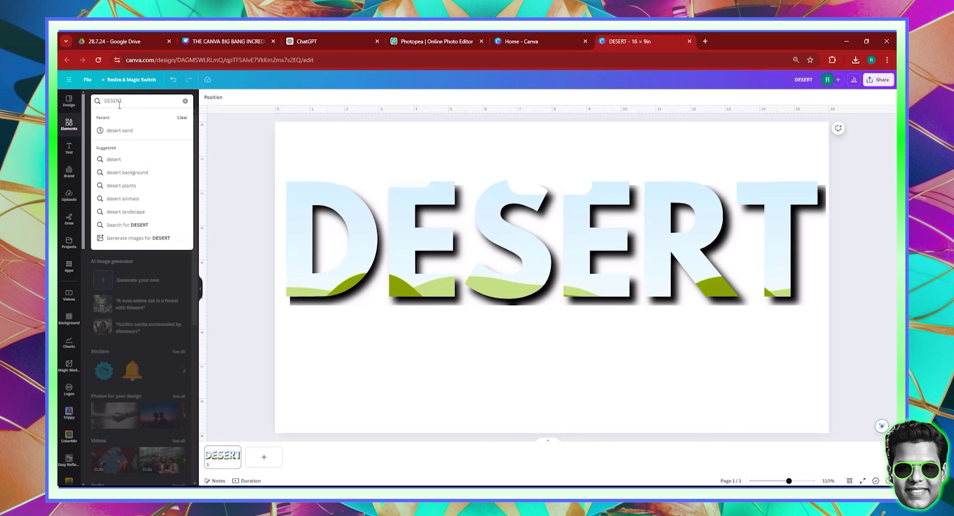
key("Return")
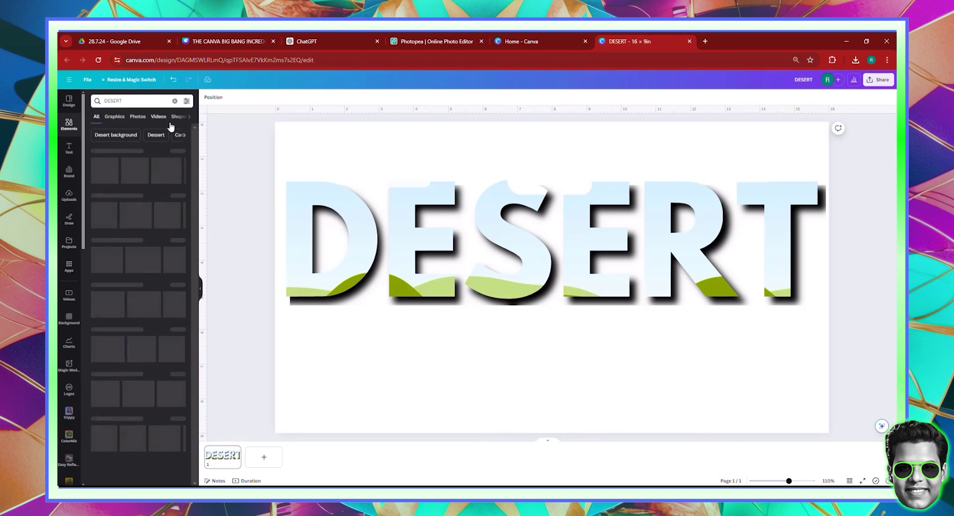
left_click(158, 122)
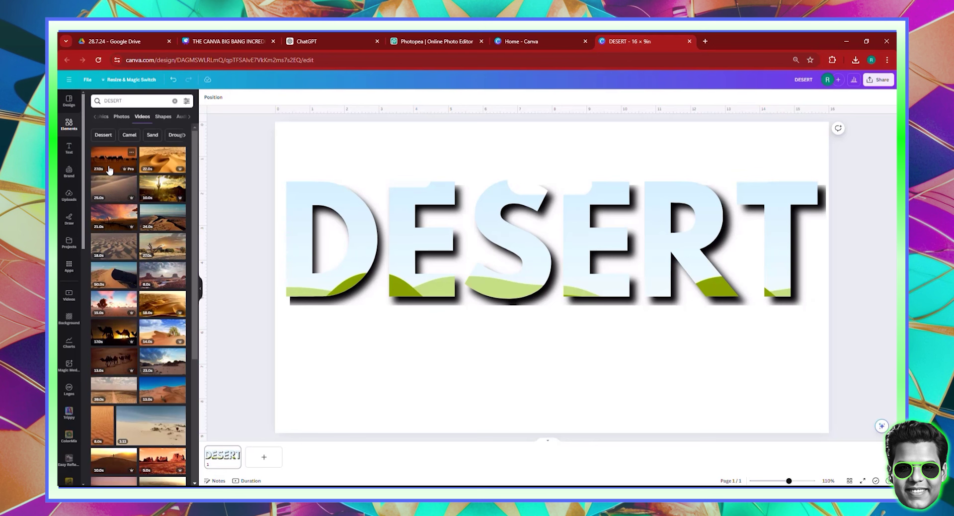
Add the camel desert video to the page and set its speed to 2×
left_click(109, 170)
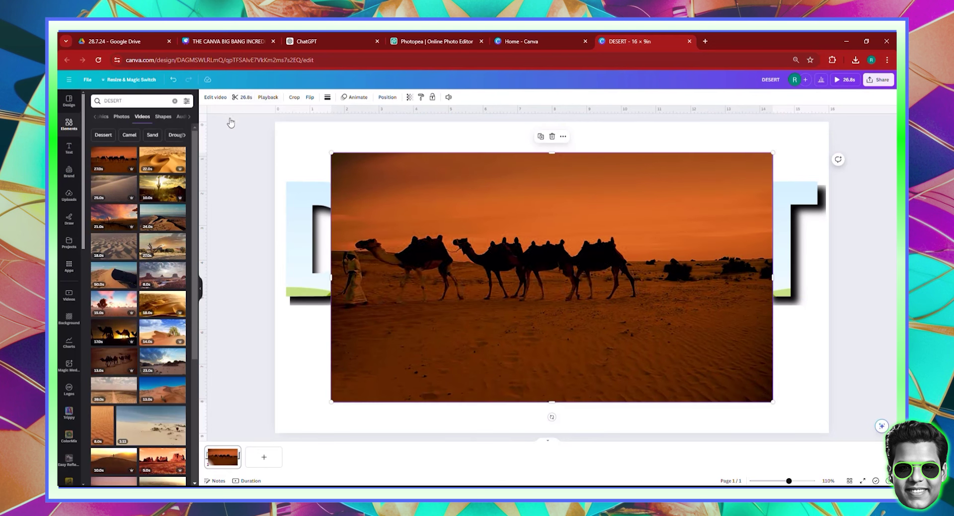
left_click(268, 97)
left_click_drag(124, 124, 172, 124)
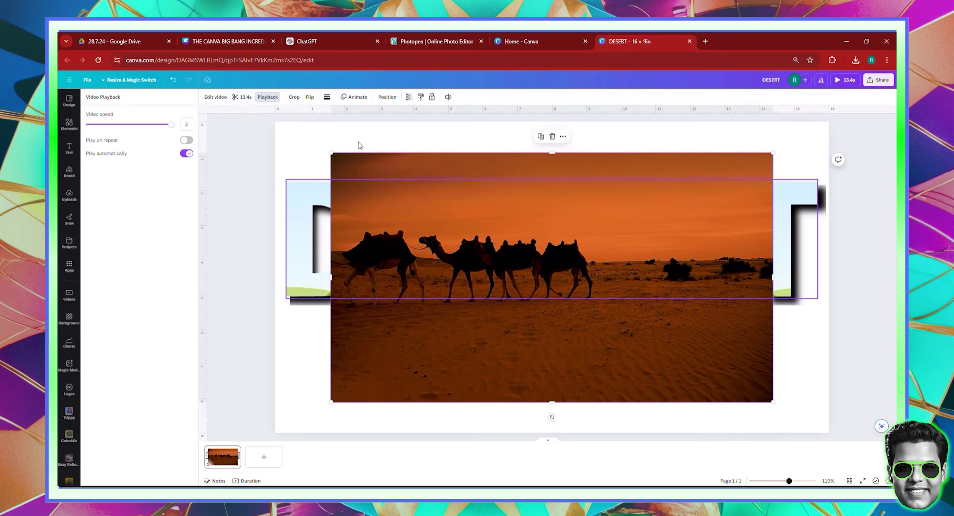
Apply the Festive filter to the video, keep tint neutral, and raise warmth to 28
left_click(215, 97)
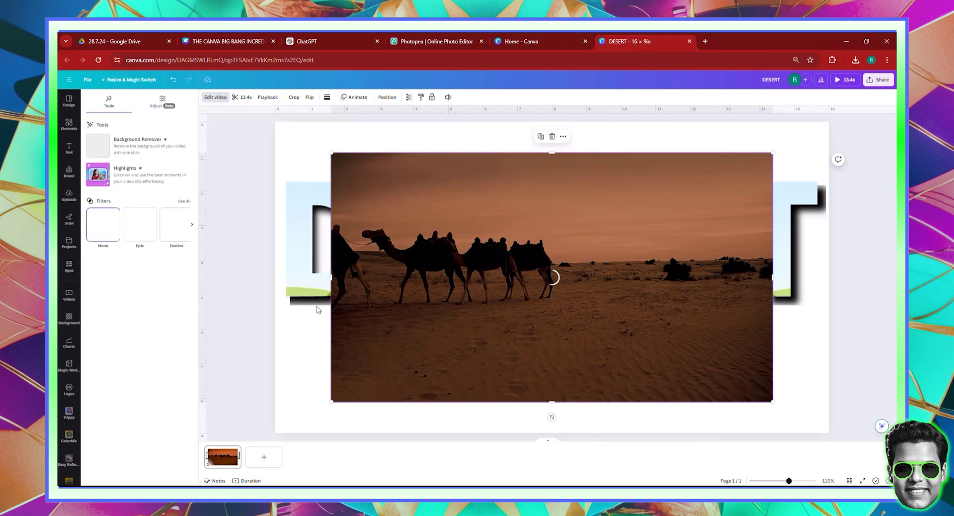
left_click(169, 224)
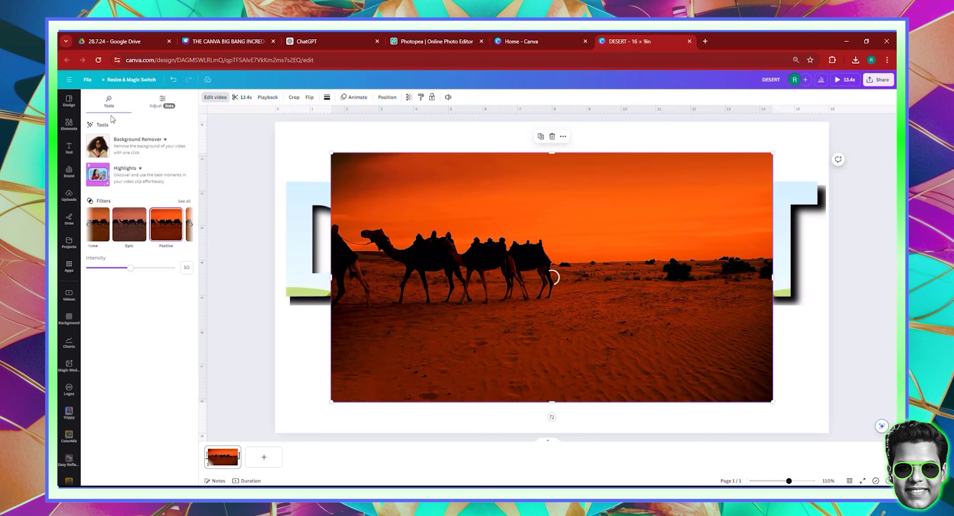
left_click(163, 101)
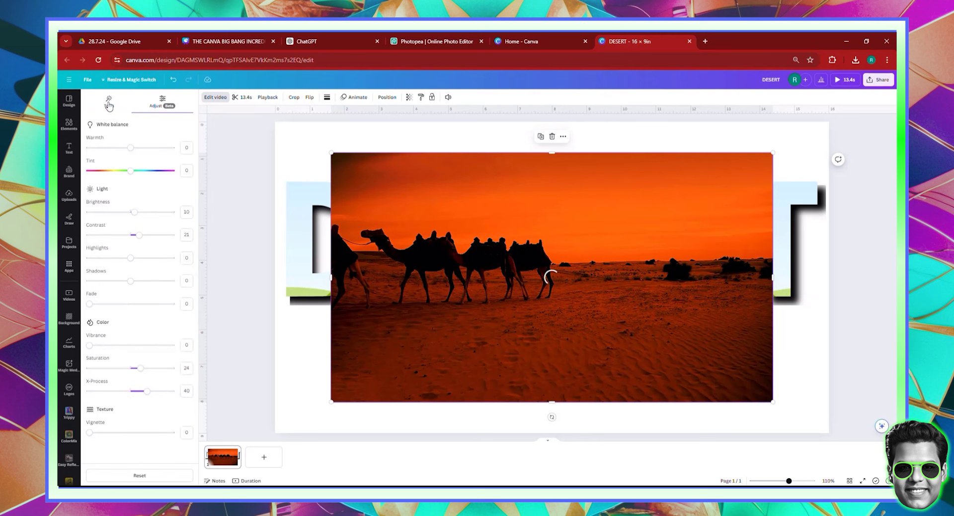
left_click_drag(130, 170, 100, 174)
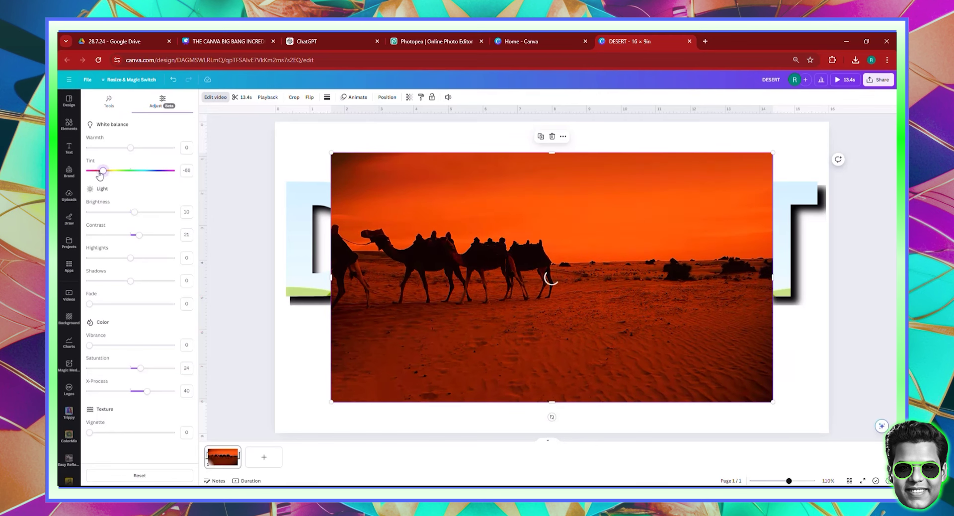
left_click(130, 170)
mouse_move(130, 148)
left_mouse_down()
mouse_move(100, 152)
mouse_move(143, 158)
left_mouse_up()
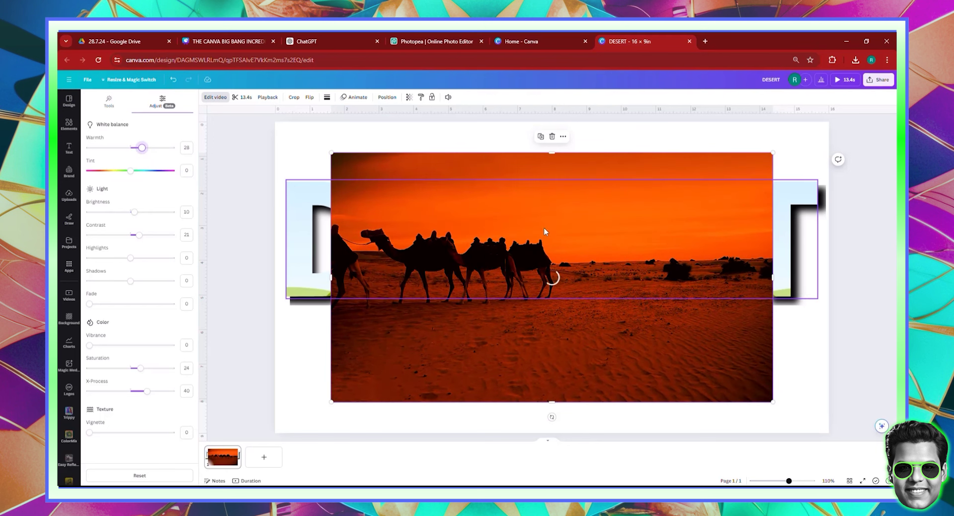
Move the camel video to the page's top-left corner and stretch it to cover the page
left_click_drag(367, 161, 493, 152)
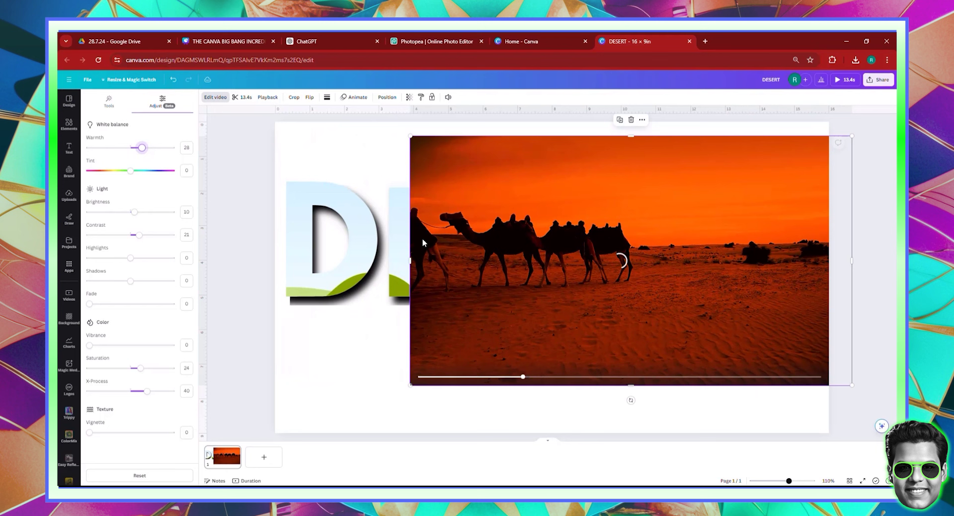
left_click_drag(427, 240, 472, 150)
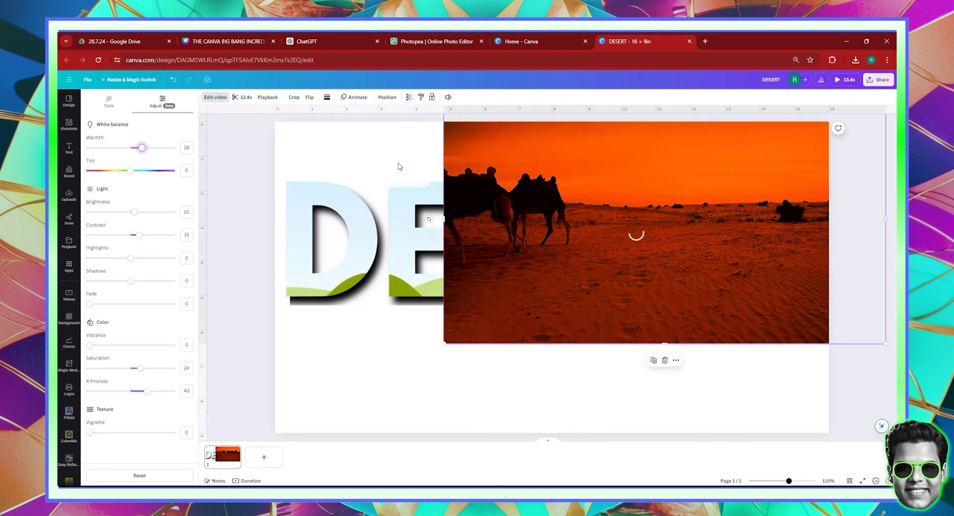
left_click_drag(458, 149, 303, 156)
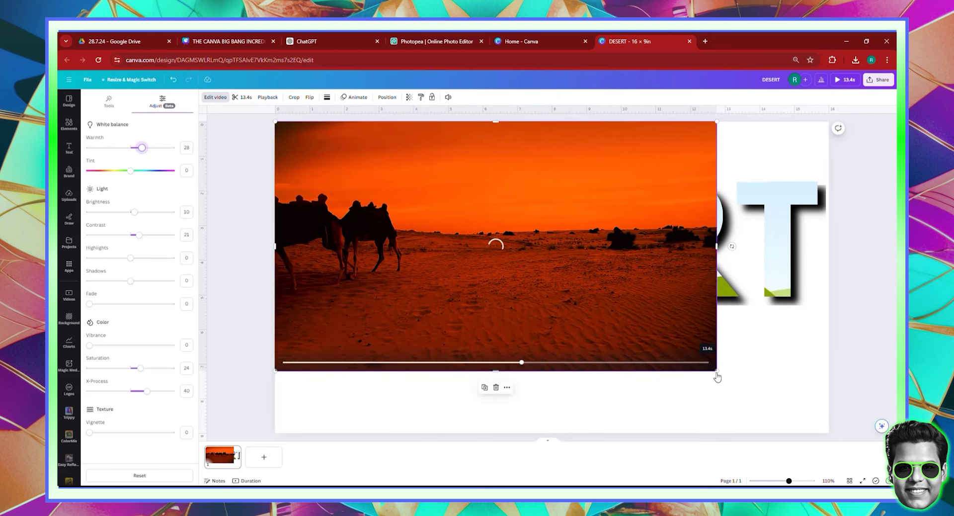
left_click_drag(717, 371, 828, 447)
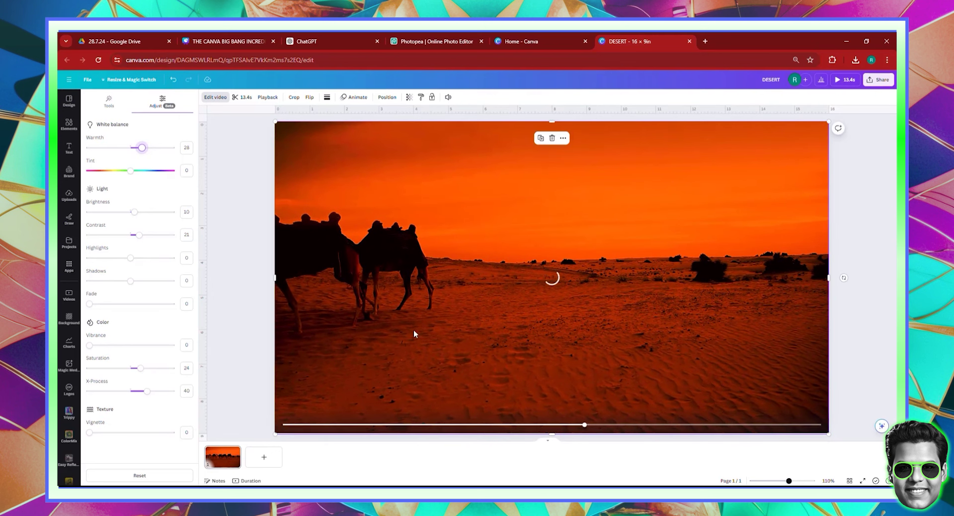
Trim the end of the camel clip to shorten it from 13.4 s to 6.2 s
left_click(244, 102)
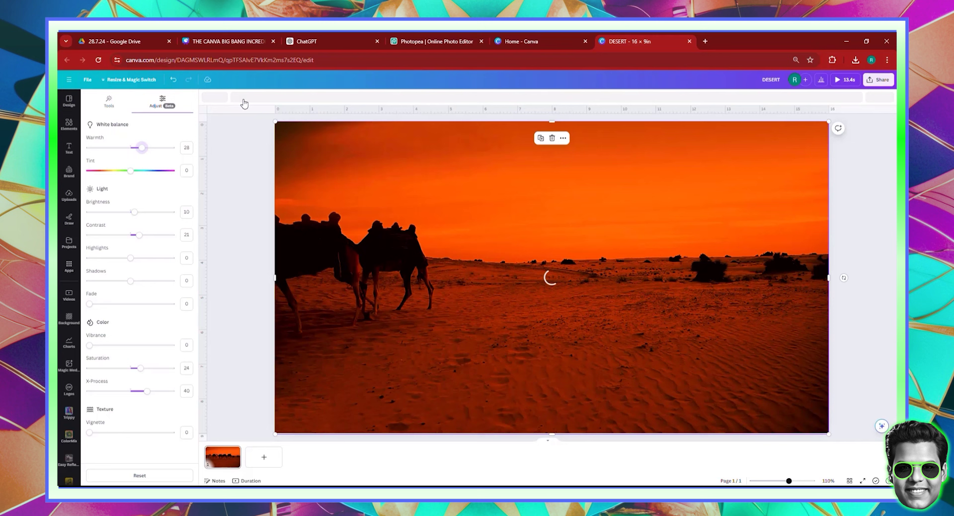
left_click_drag(876, 99, 838, 94)
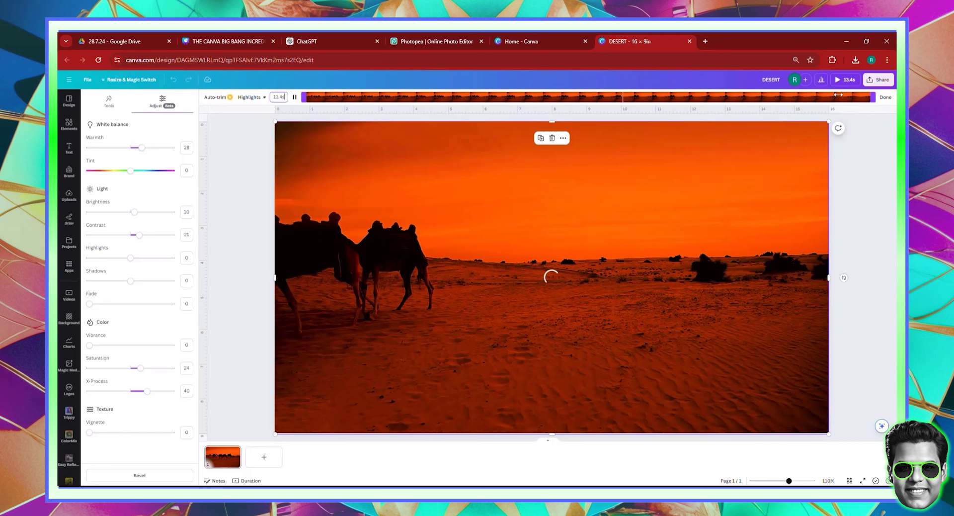
left_click_drag(740, 95, 574, 105)
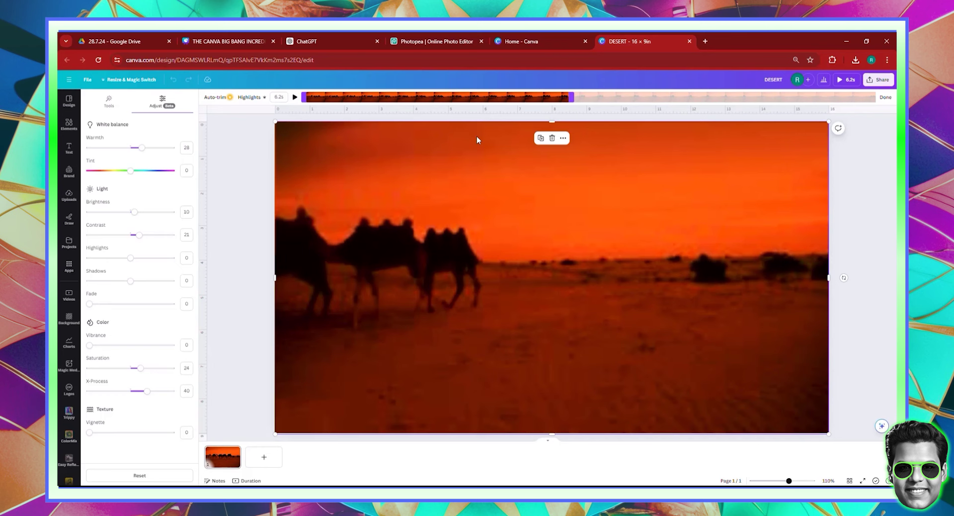
left_click(344, 135)
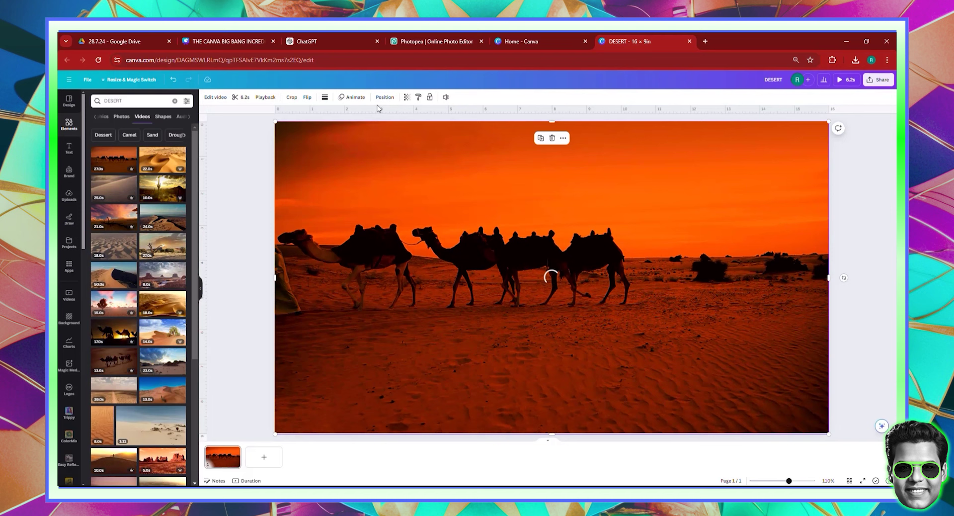
Send the camel video to the back, behind the DESERT text frame
key("alt+shift+p")
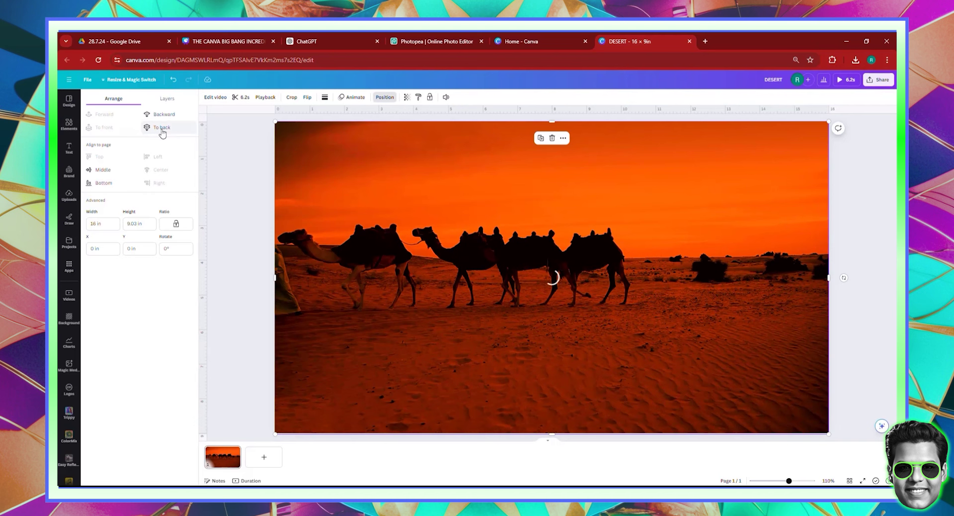
left_click(160, 127)
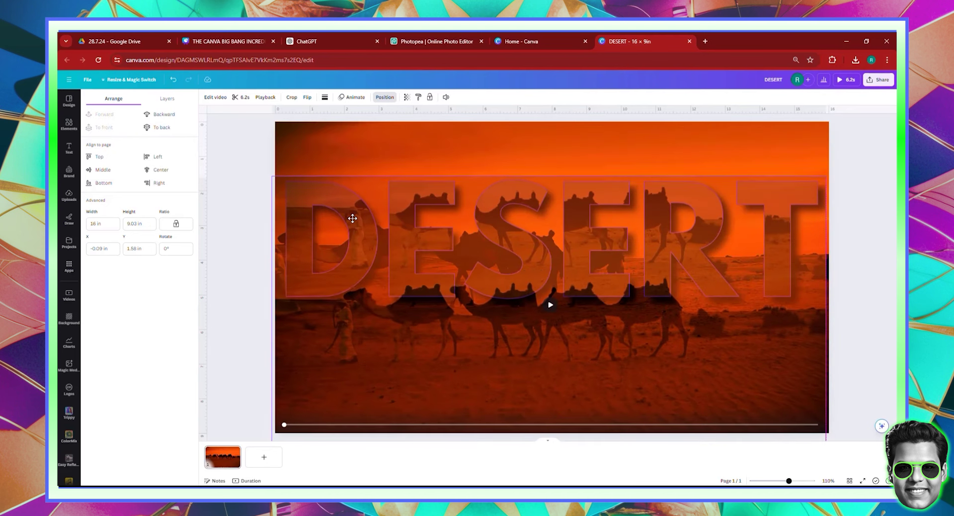
left_click(430, 293)
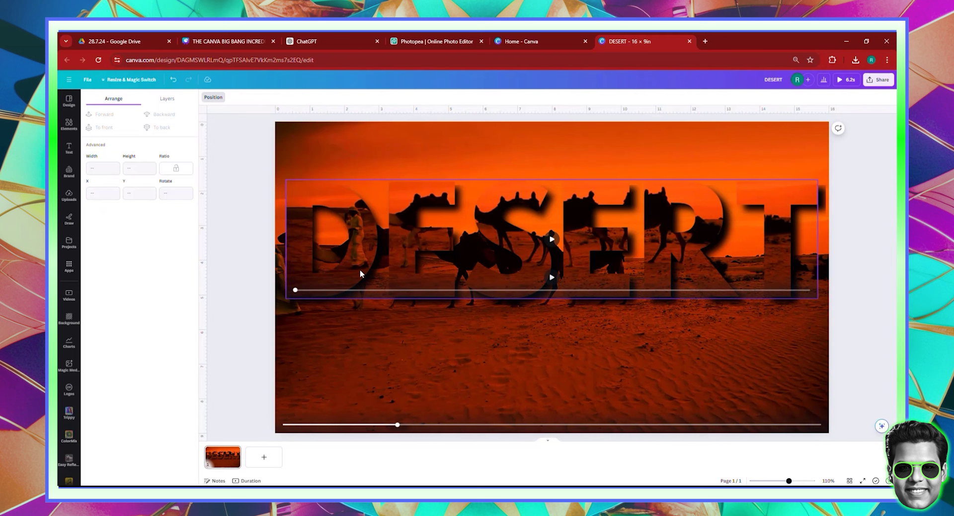
Move and enlarge the footage inside the DESERT letters so camels show through
double_click(366, 239)
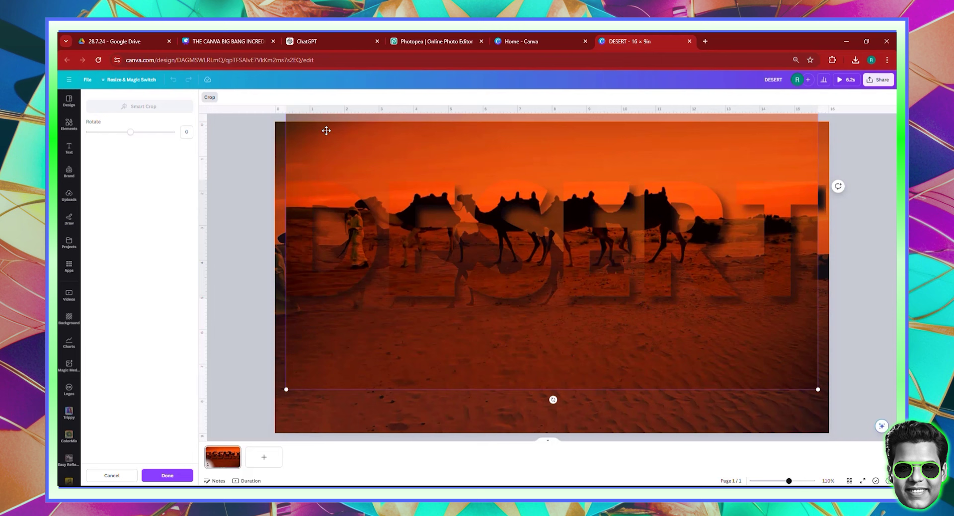
left_click_drag(326, 131, 283, 164)
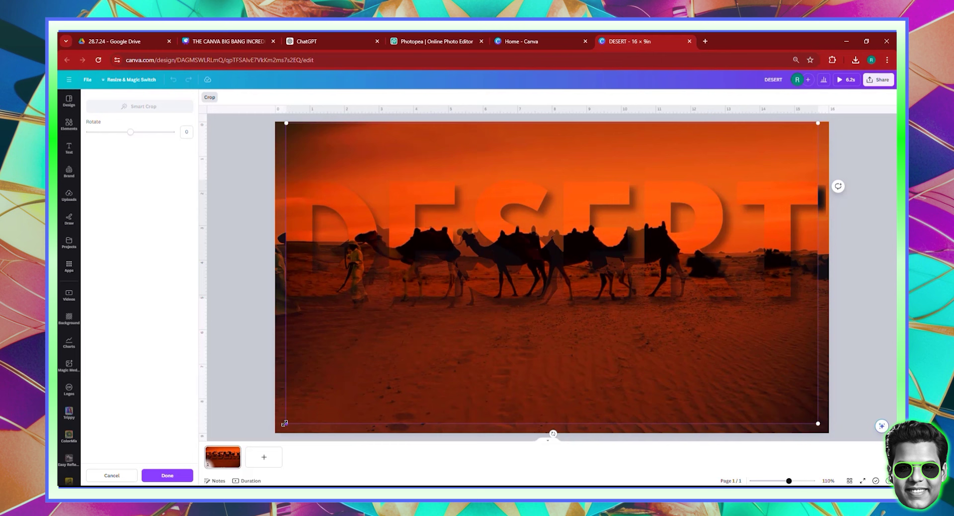
left_click_drag(281, 426, 270, 431)
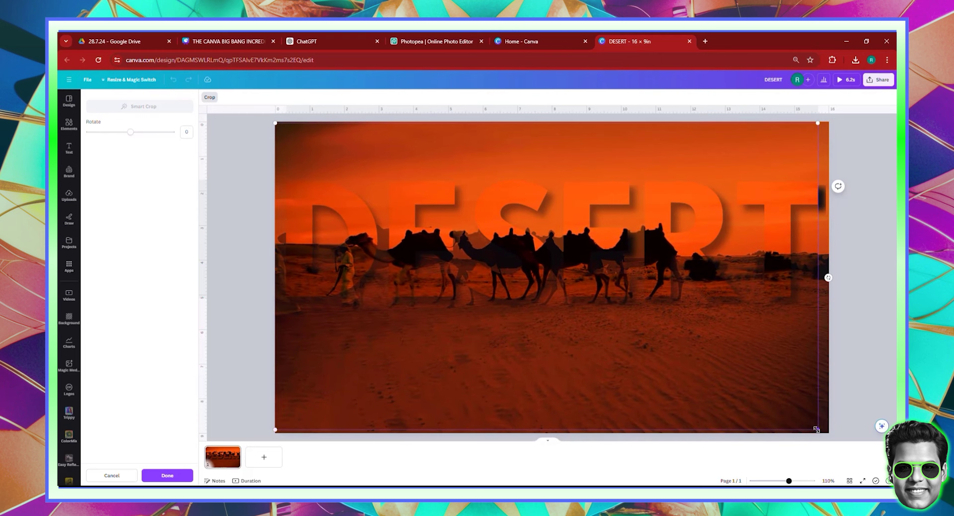
left_click_drag(816, 428, 828, 436)
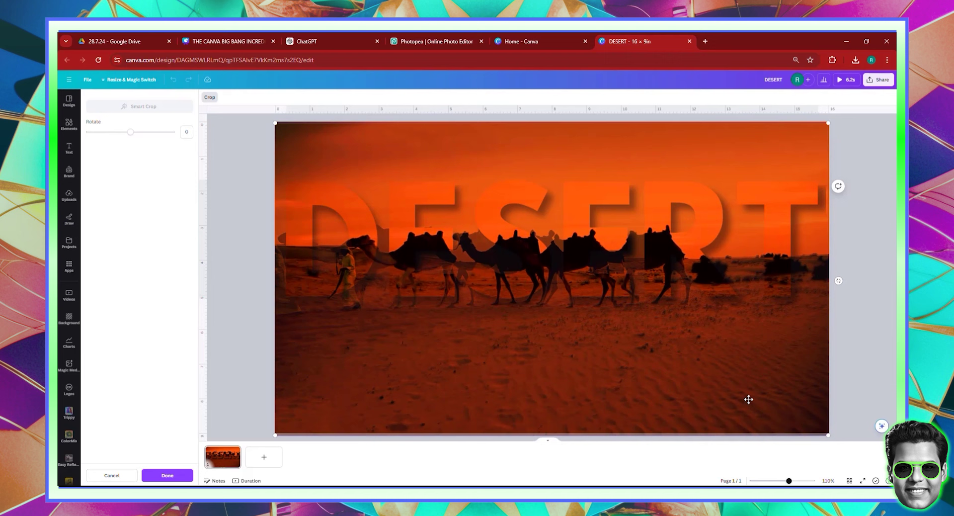
left_click(869, 356)
left_click(869, 356)
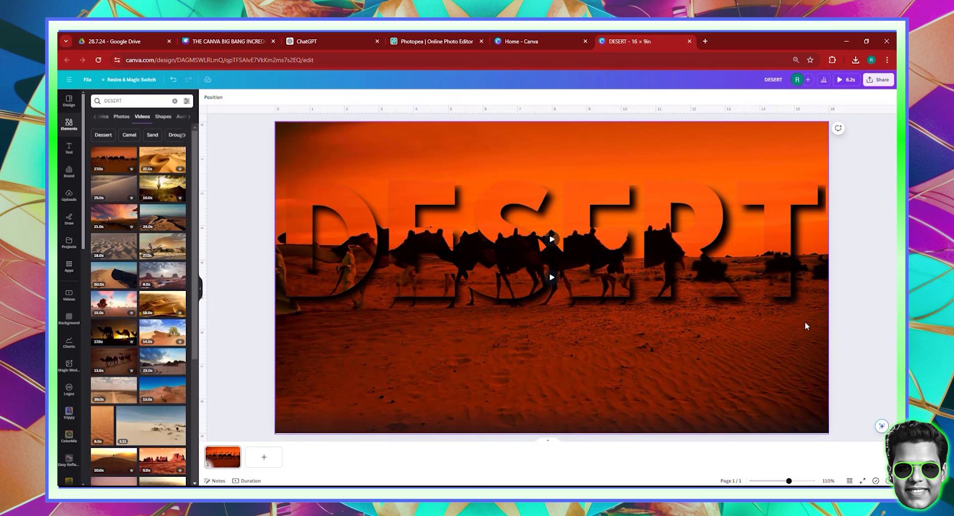
left_click(863, 481)
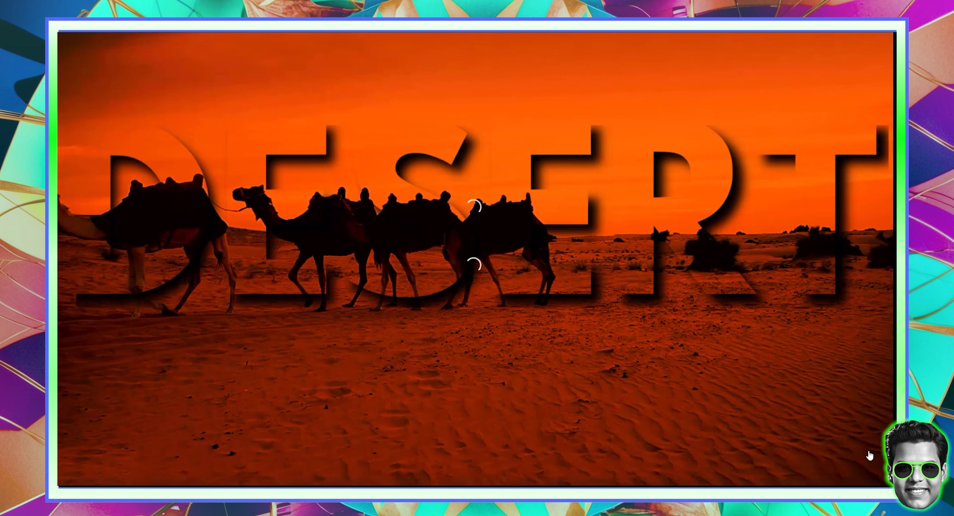
key("Escape")
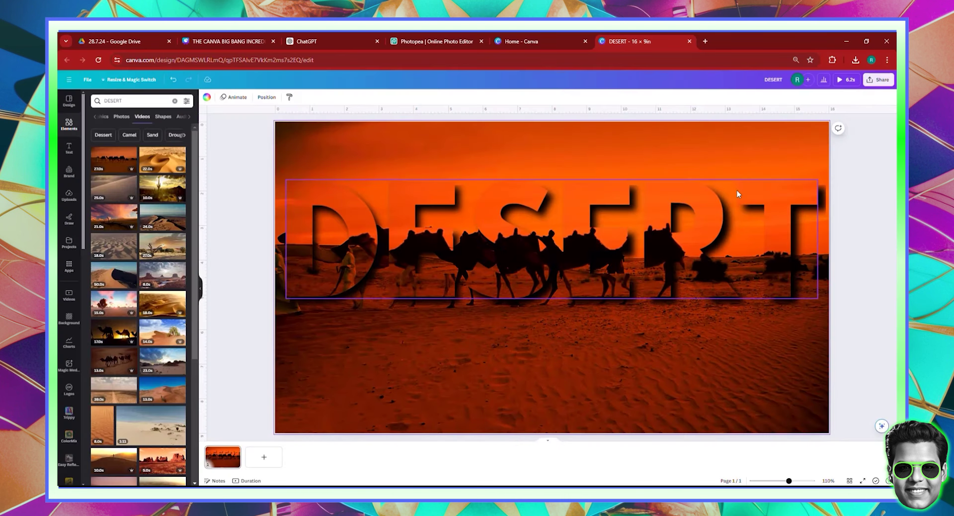
Download the DESERT design with GIF as the file type
left_click(880, 81)
left_click(806, 256)
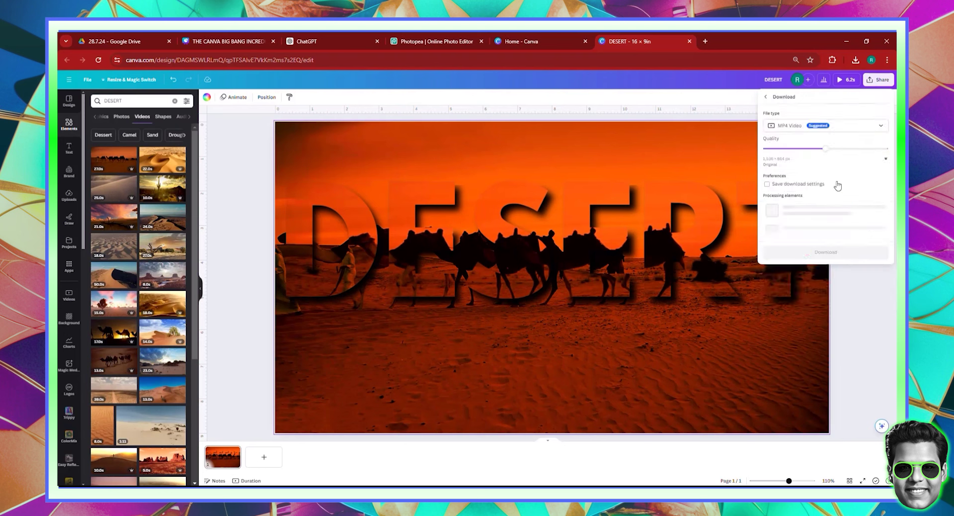
left_click(853, 126)
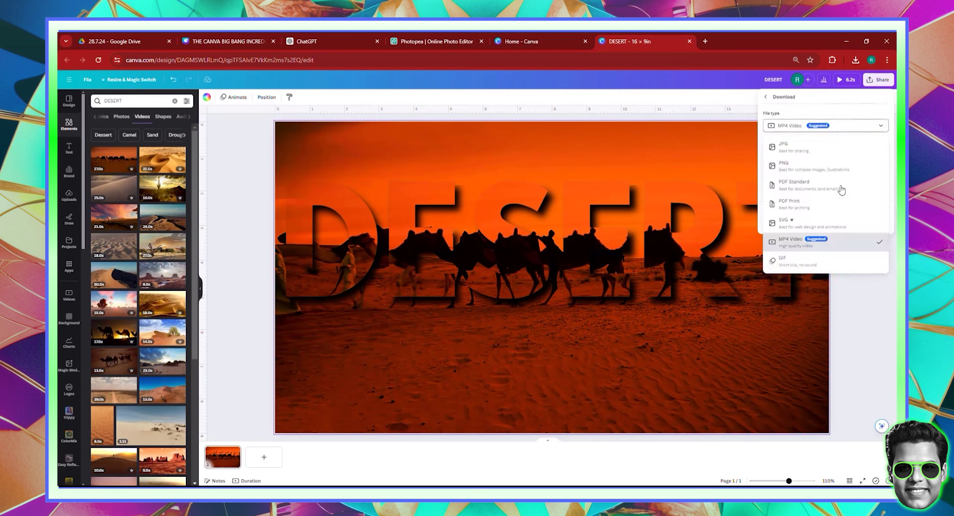
left_click(795, 261)
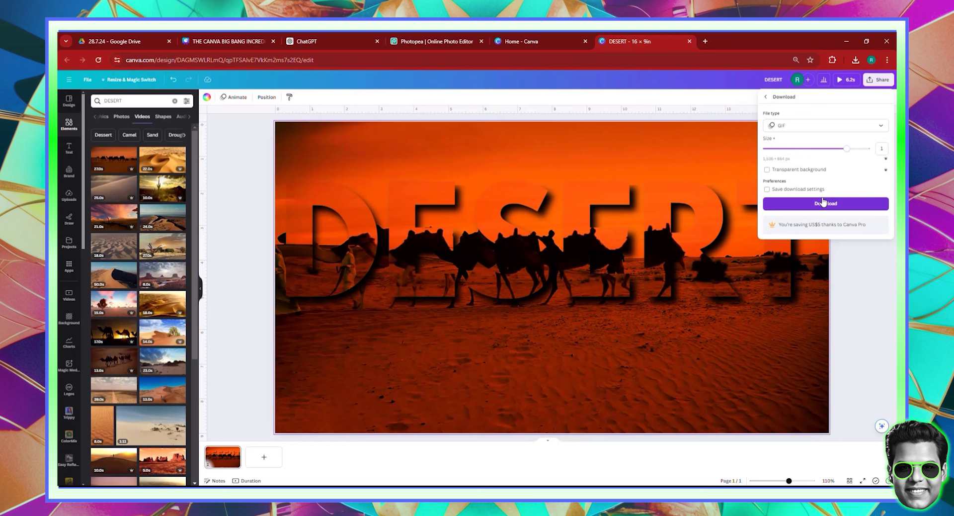
left_click(823, 201)
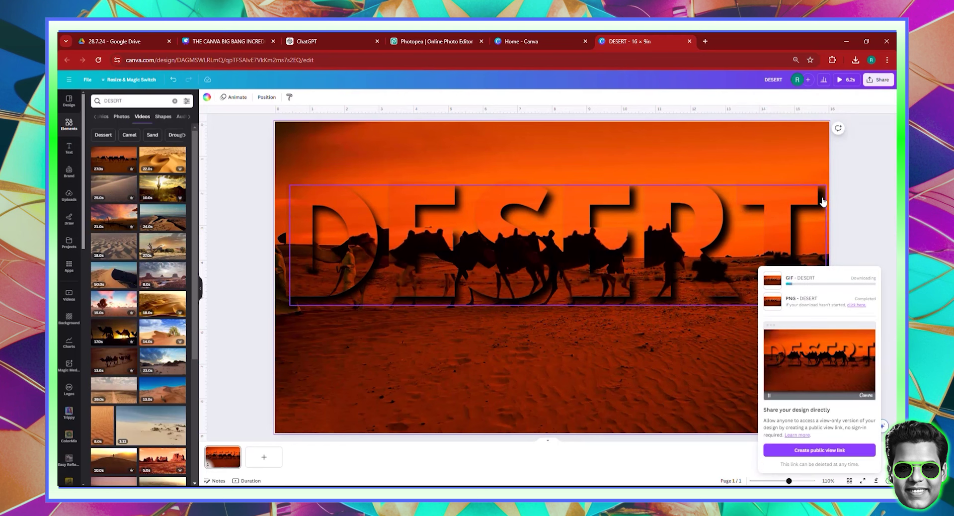